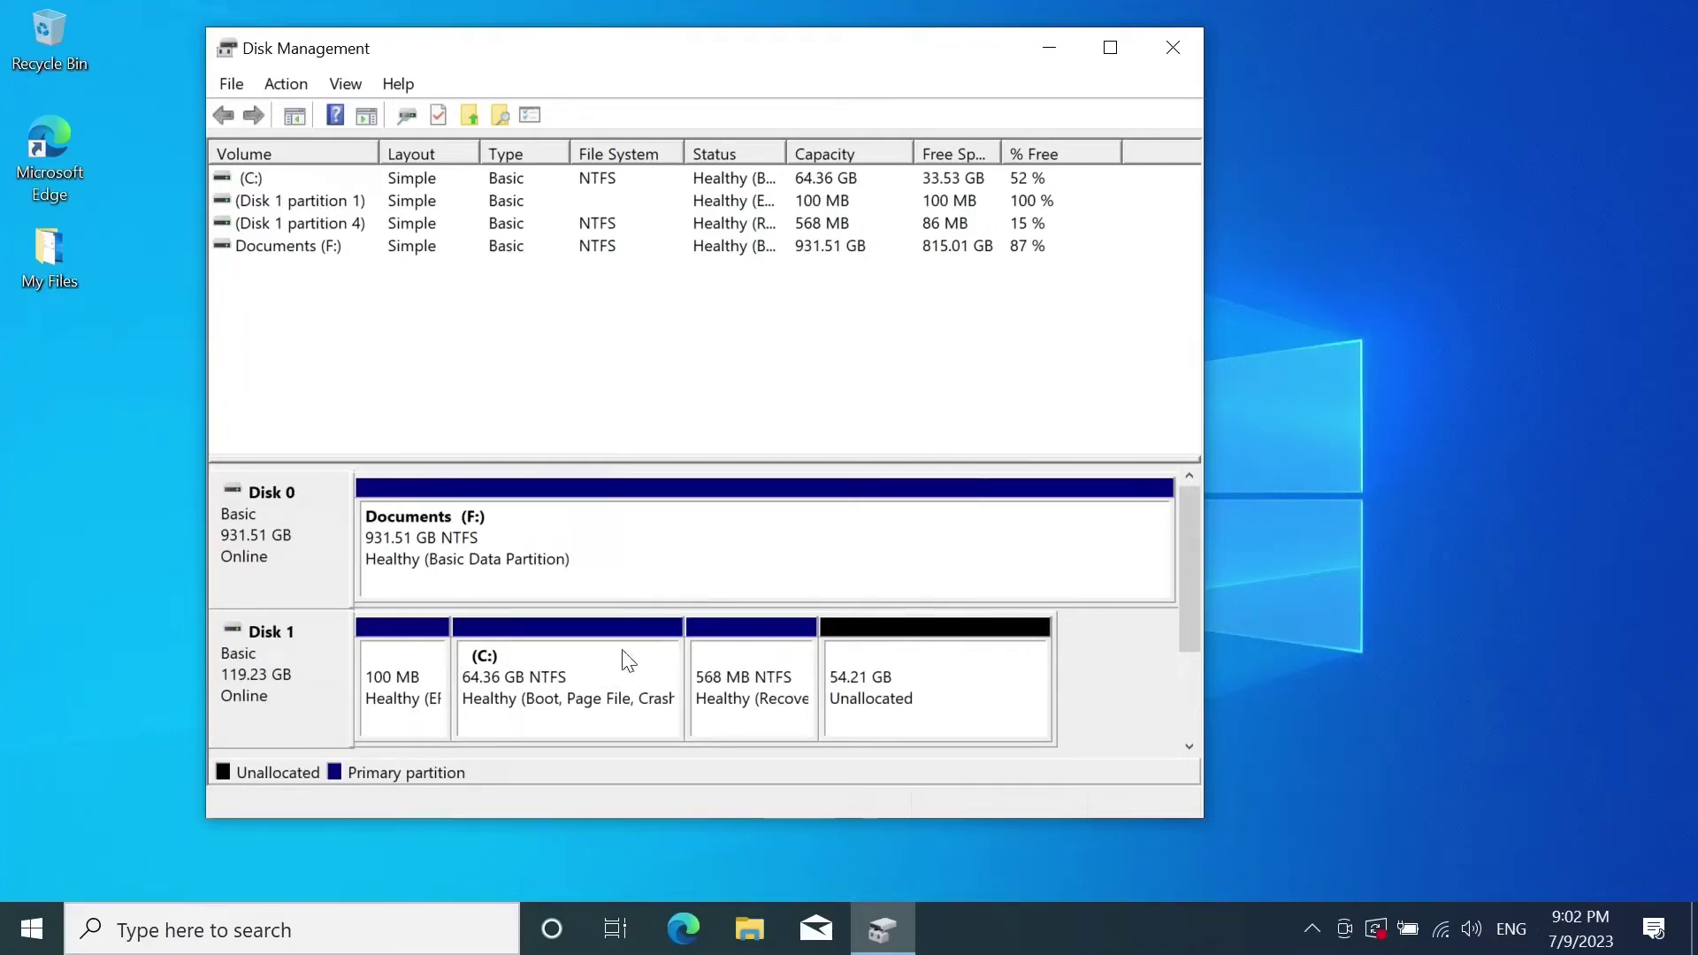
Step: Inspect the context-menu options for the C: partition and the recovery partition without choosing any
{"action": "right_click", "coordinate": [610, 678]}
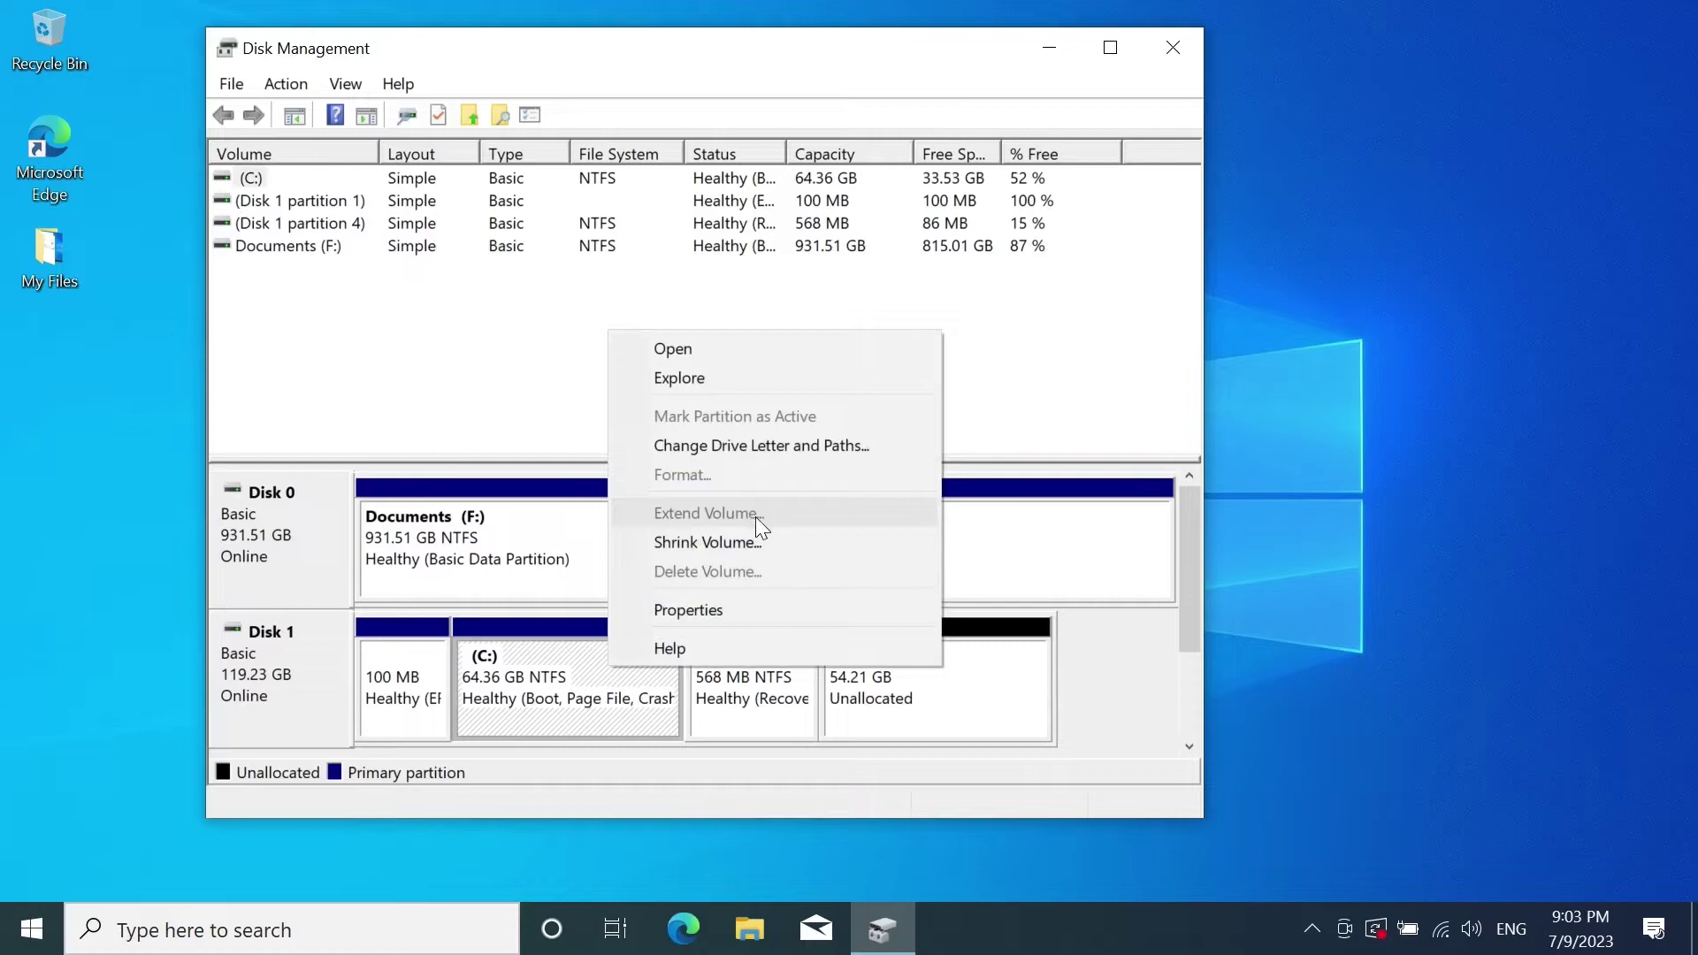
{"action": "left_click", "coordinate": [729, 767]}
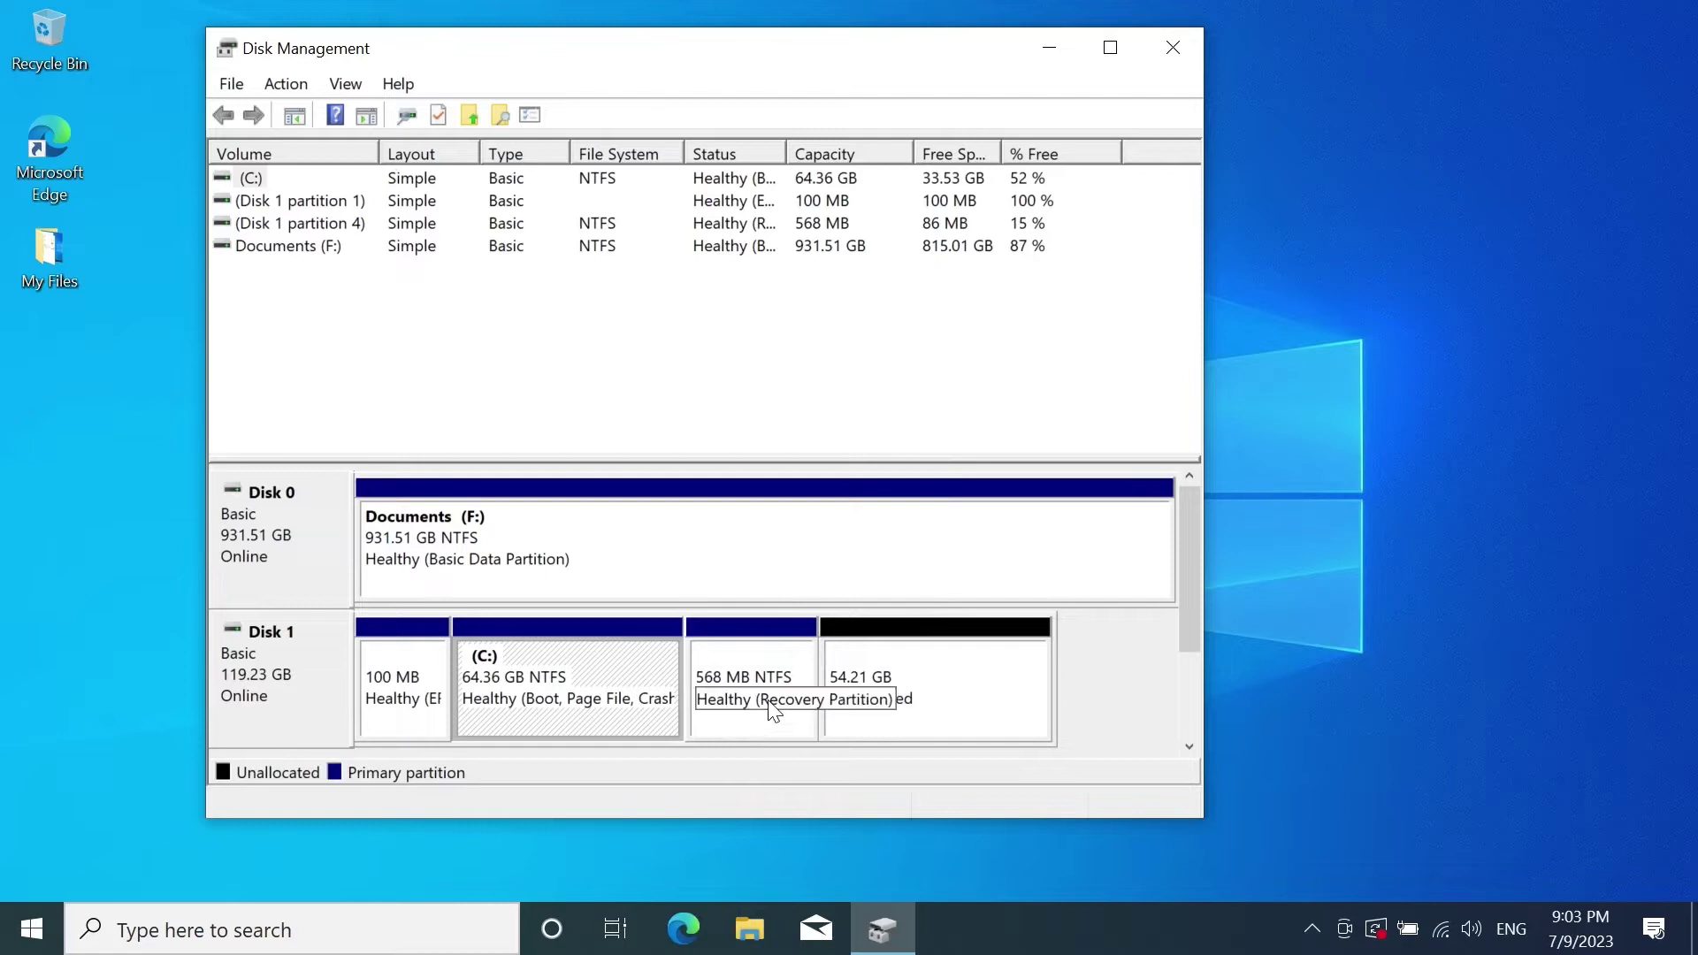
{"action": "right_click", "coordinate": [732, 731]}
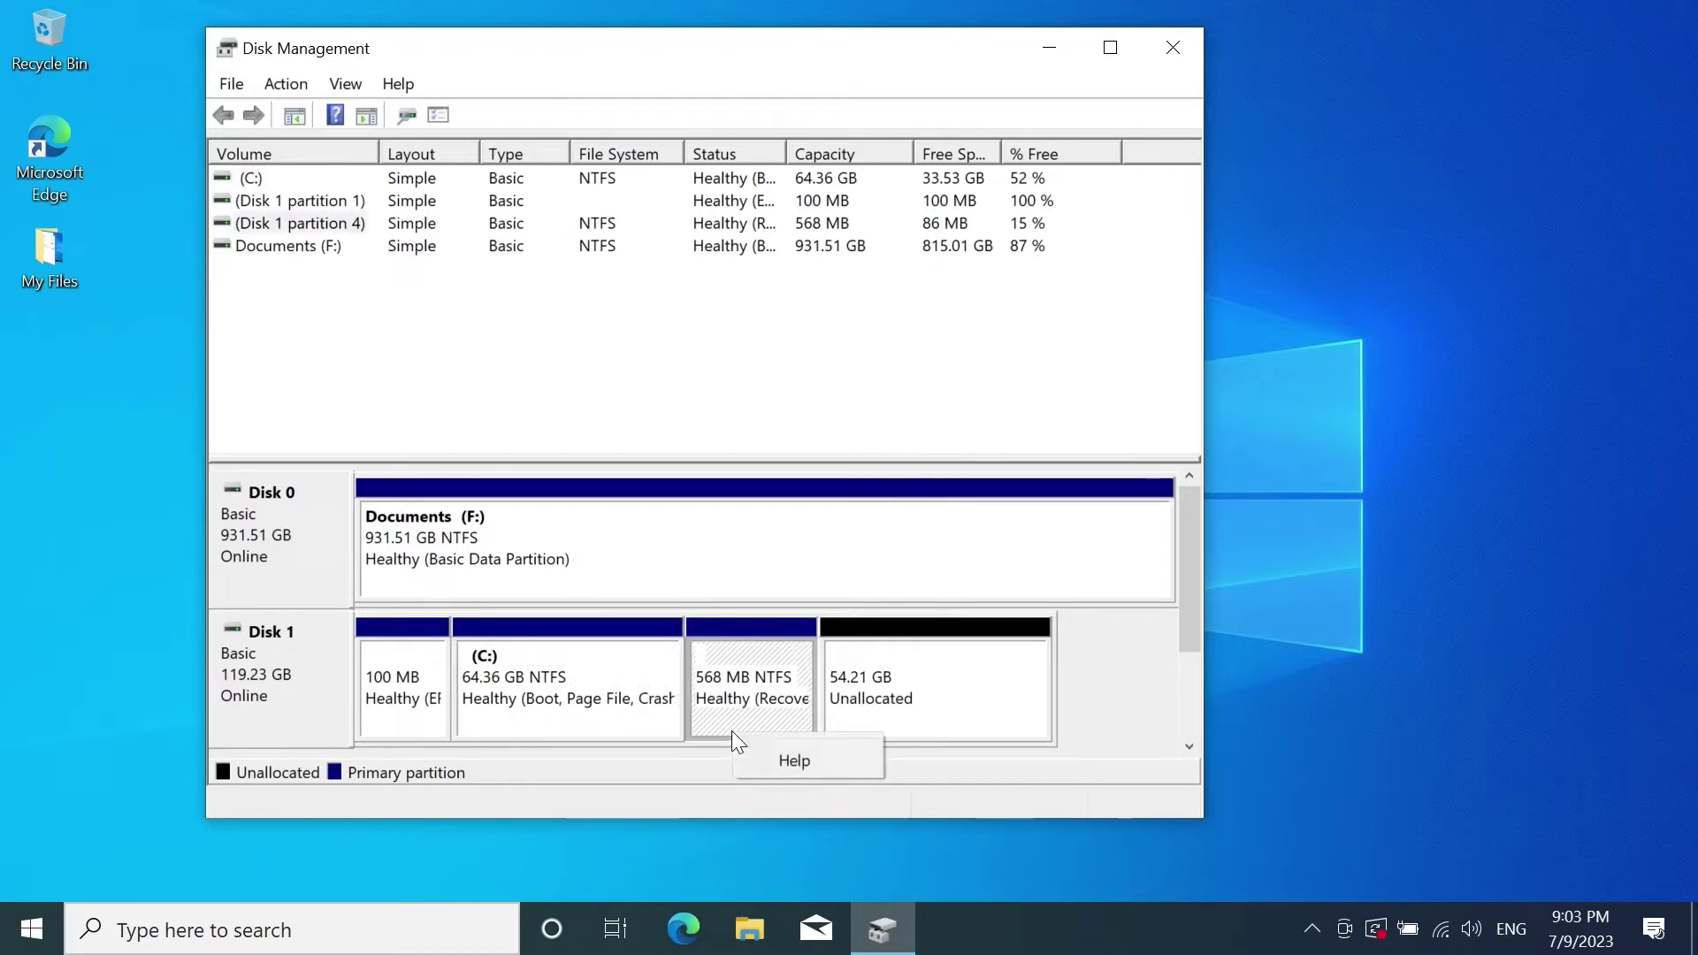
{"action": "left_click", "coordinate": [683, 784]}
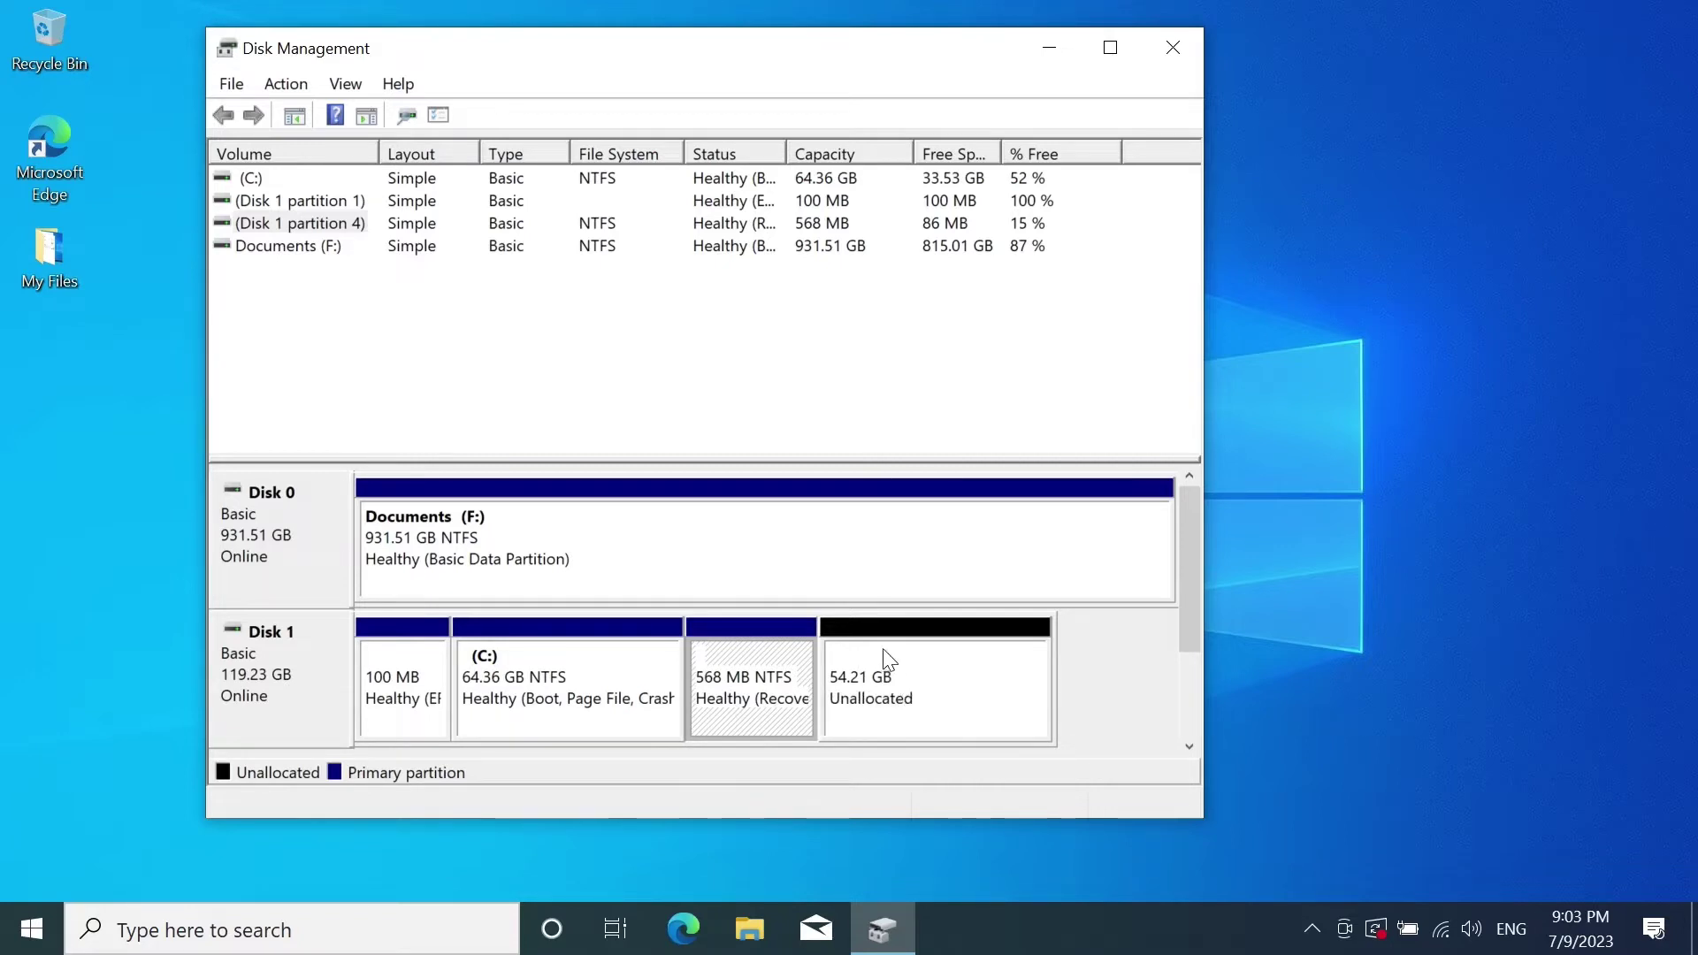
Step: Launch Command Prompt as administrator from Windows Search and approve the permission prompt
{"action": "left_click", "coordinate": [190, 924]}
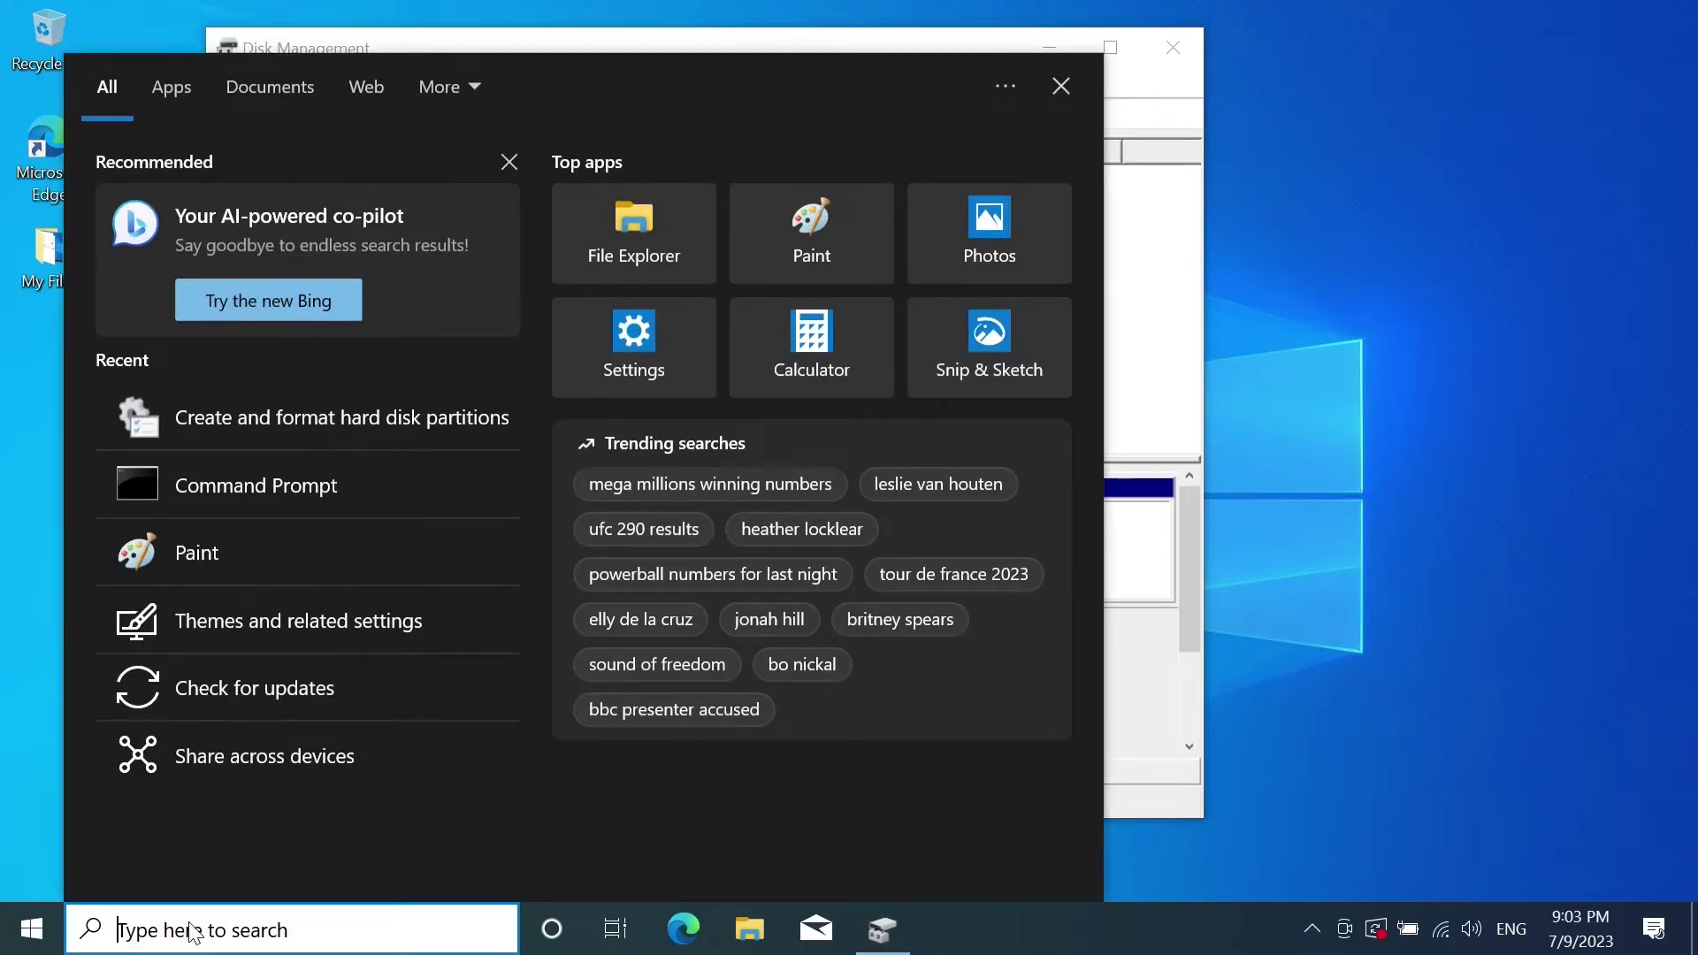
{"action": "type", "text": "cmd"}
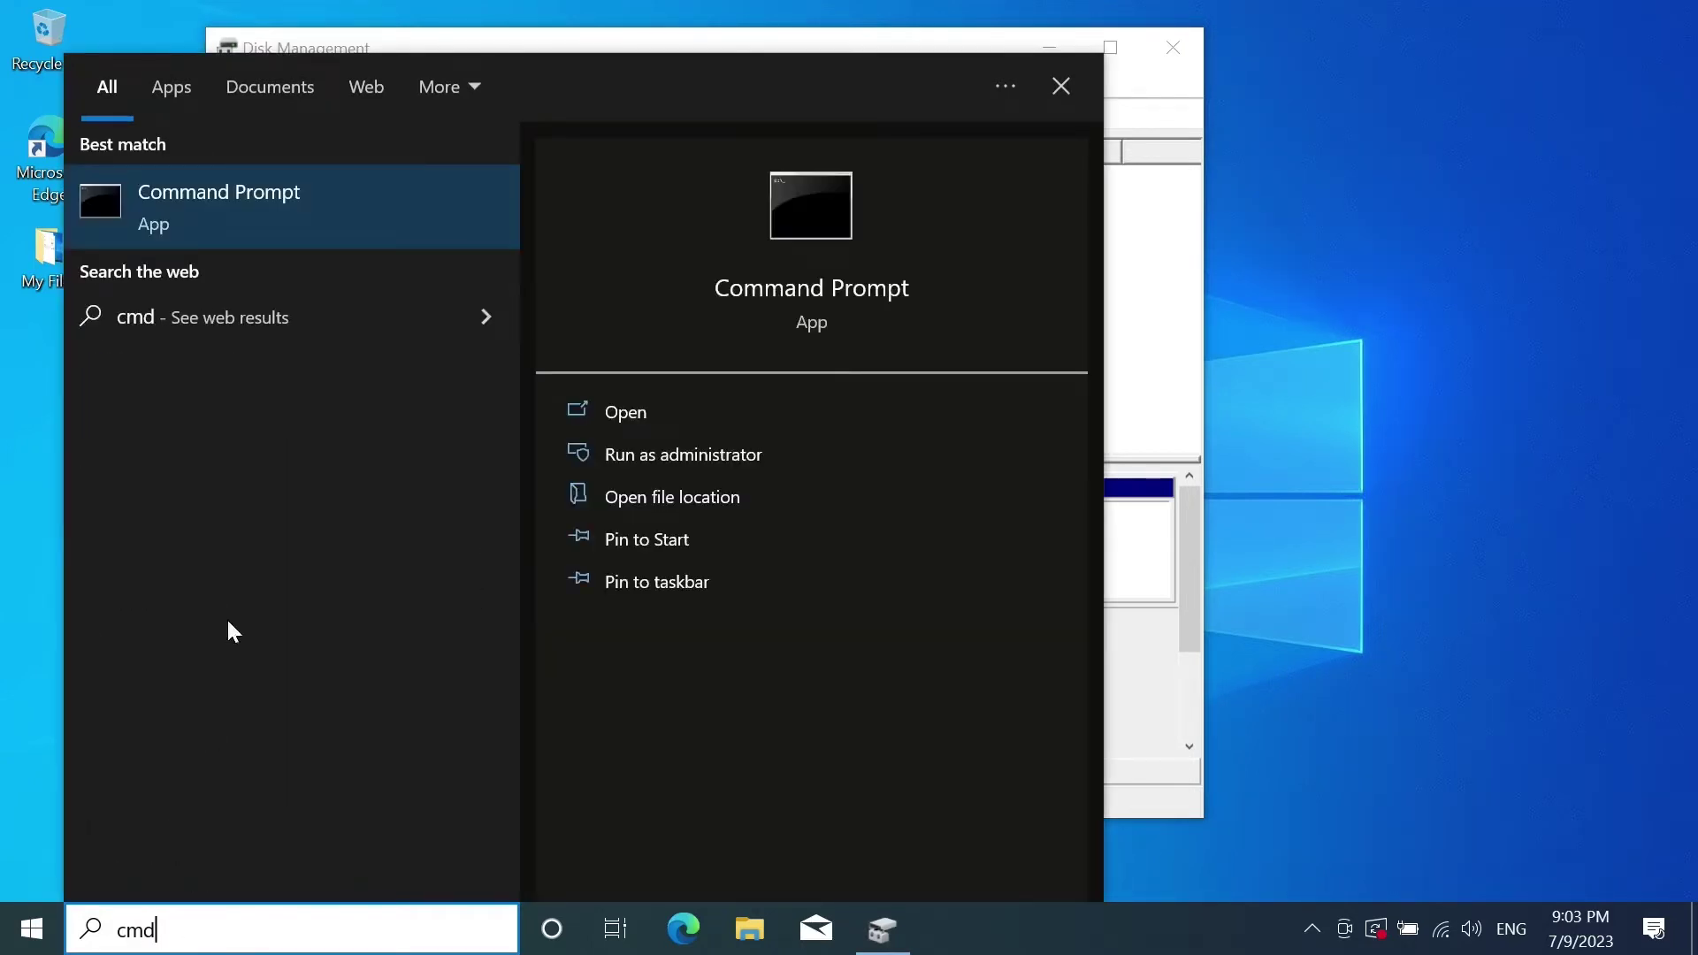
{"action": "right_click", "coordinate": [376, 195]}
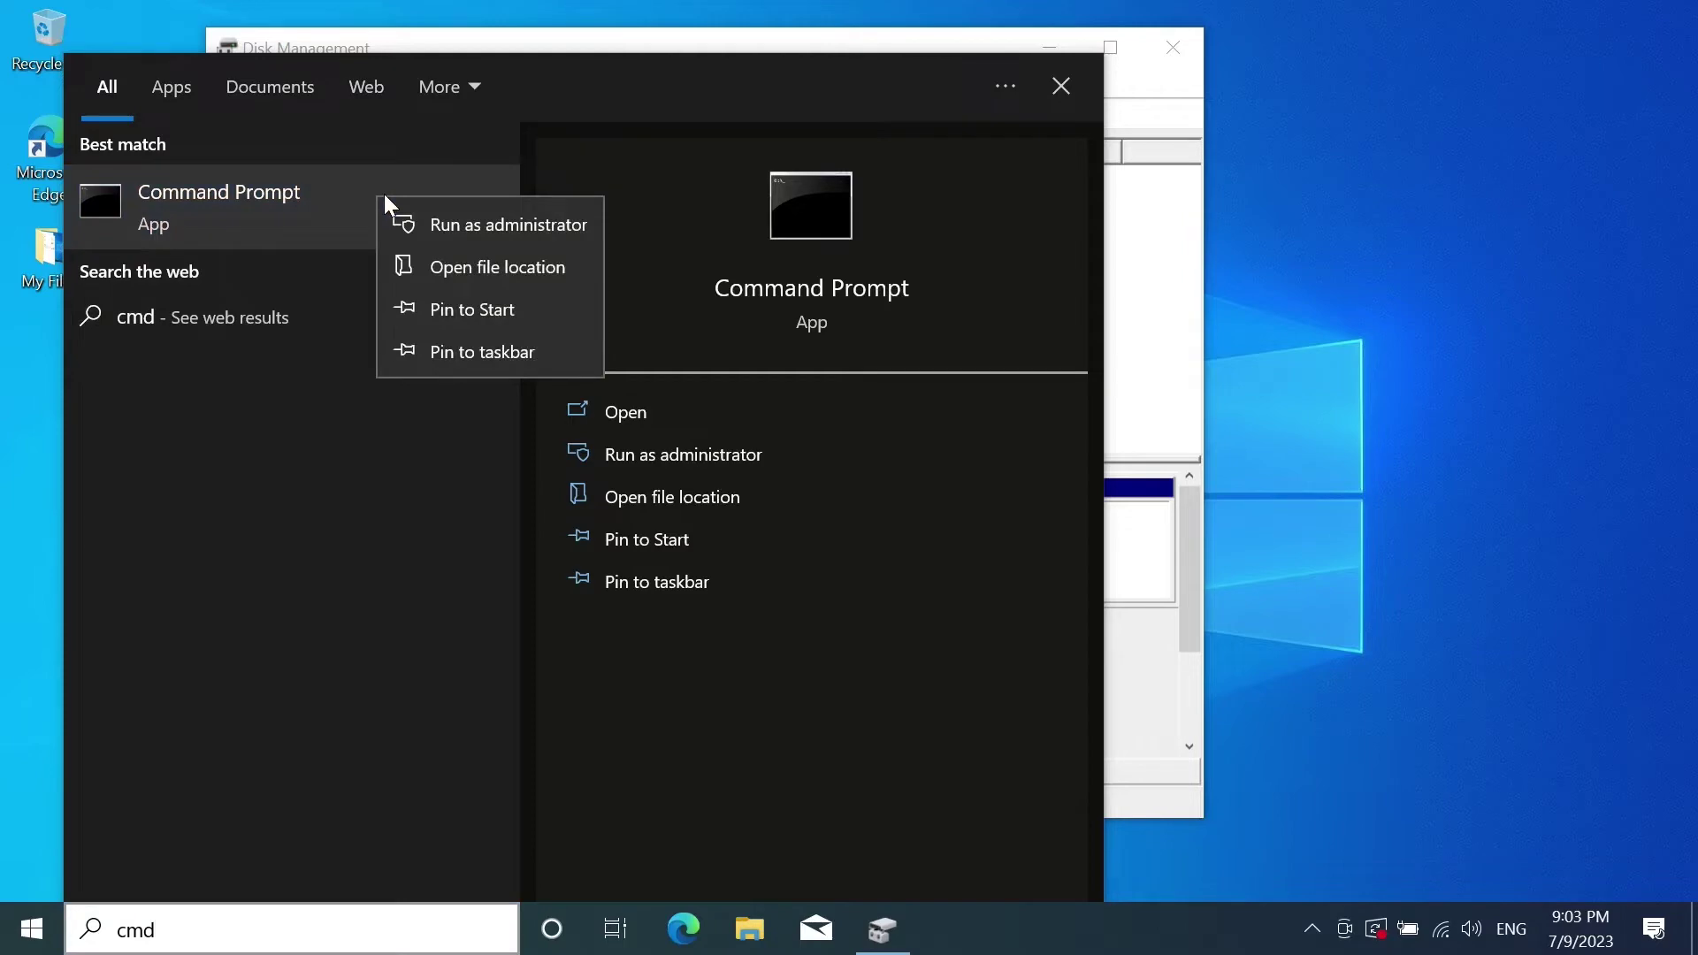
{"action": "left_click", "coordinate": [441, 227]}
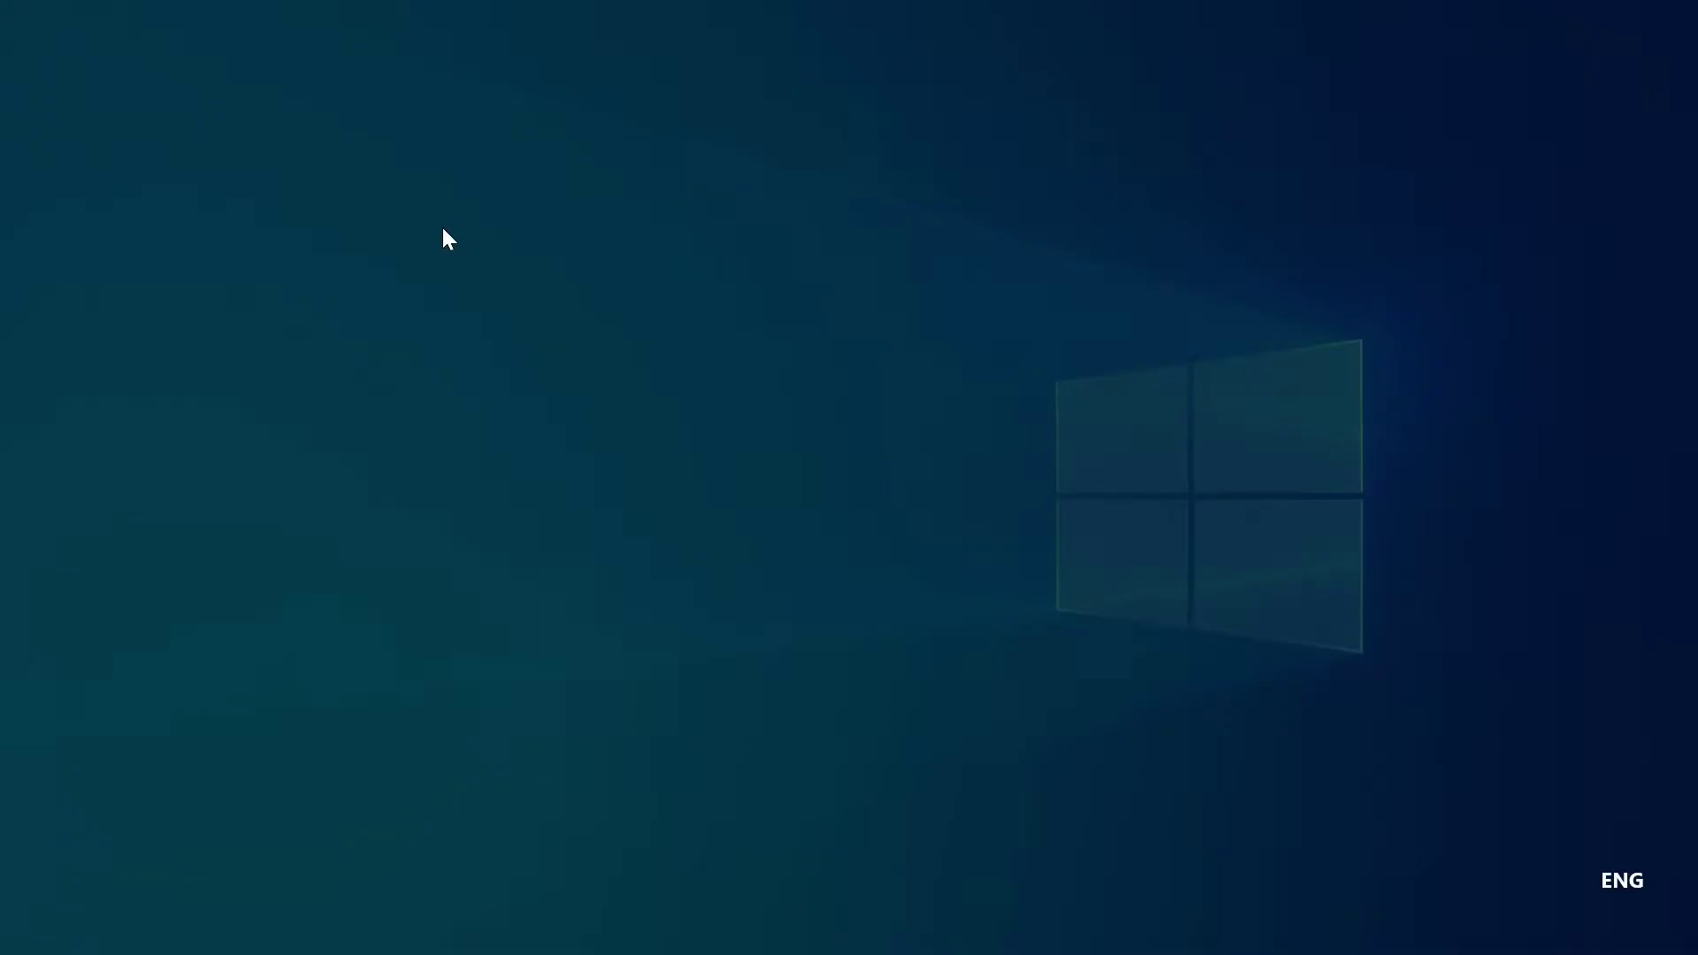
{"action": "left_click", "coordinate": [773, 641]}
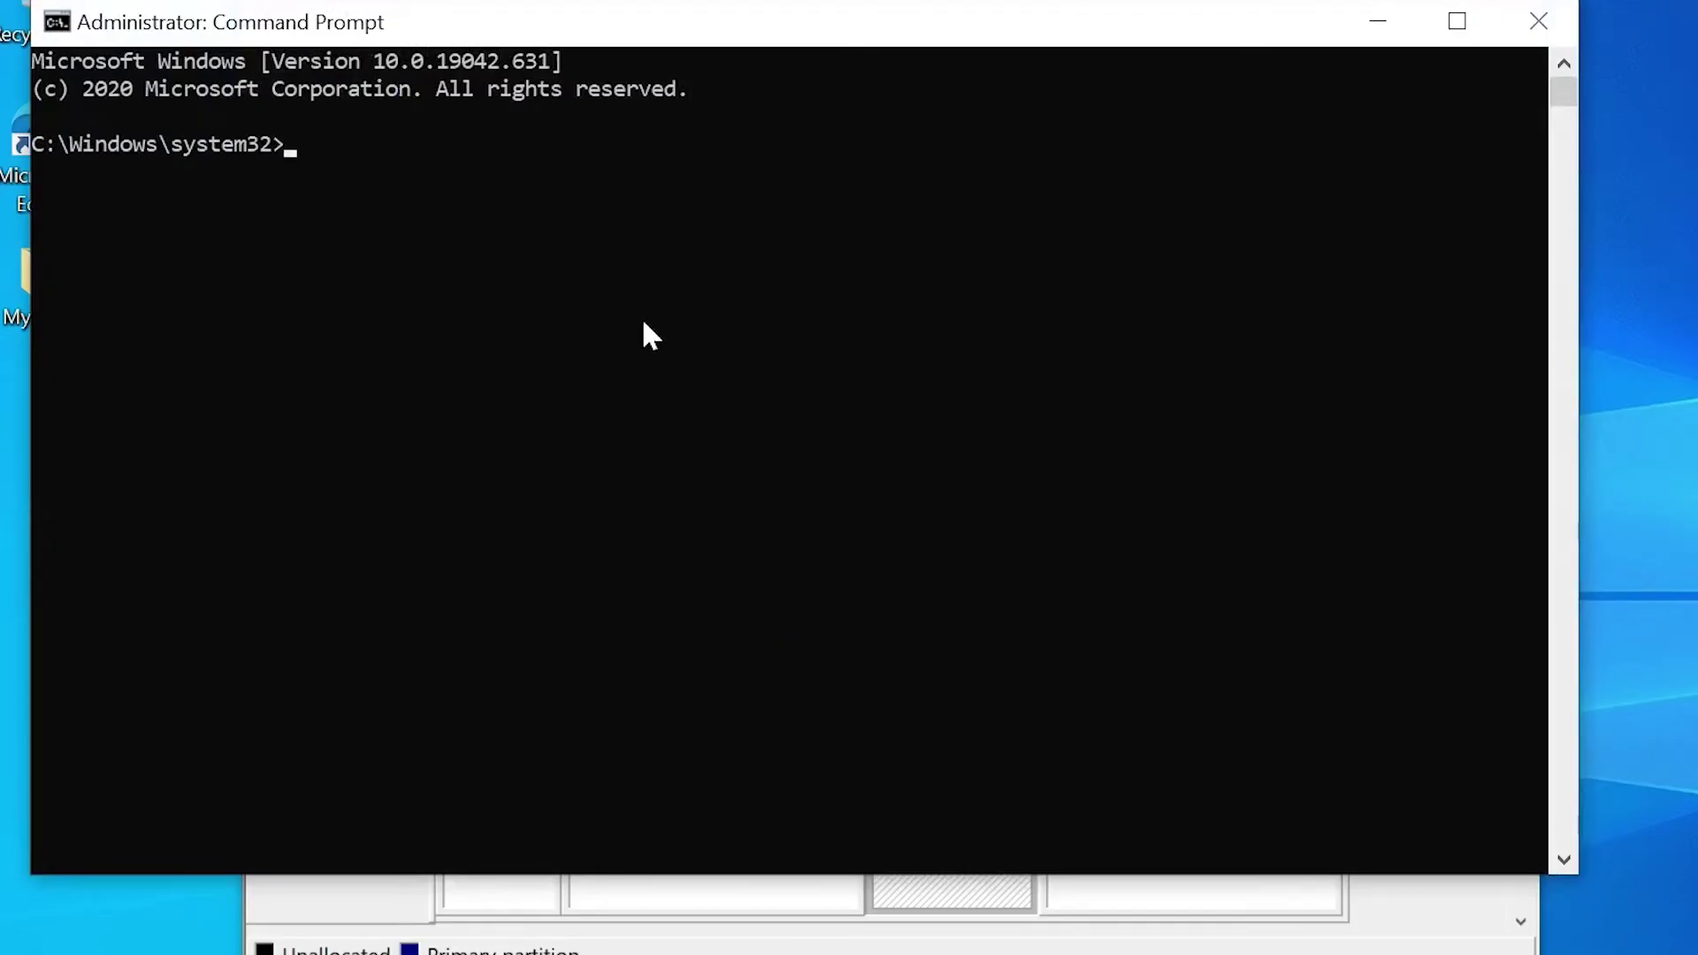
{"action": "type", "text": "disk"}
{"action": "type", "text": "part"}
Step: Start DiskPart, list disks (Disk 0 931 GB, Disk 1 119 GB), and compare with Disk Management
{"action": "key", "text": "Return"}
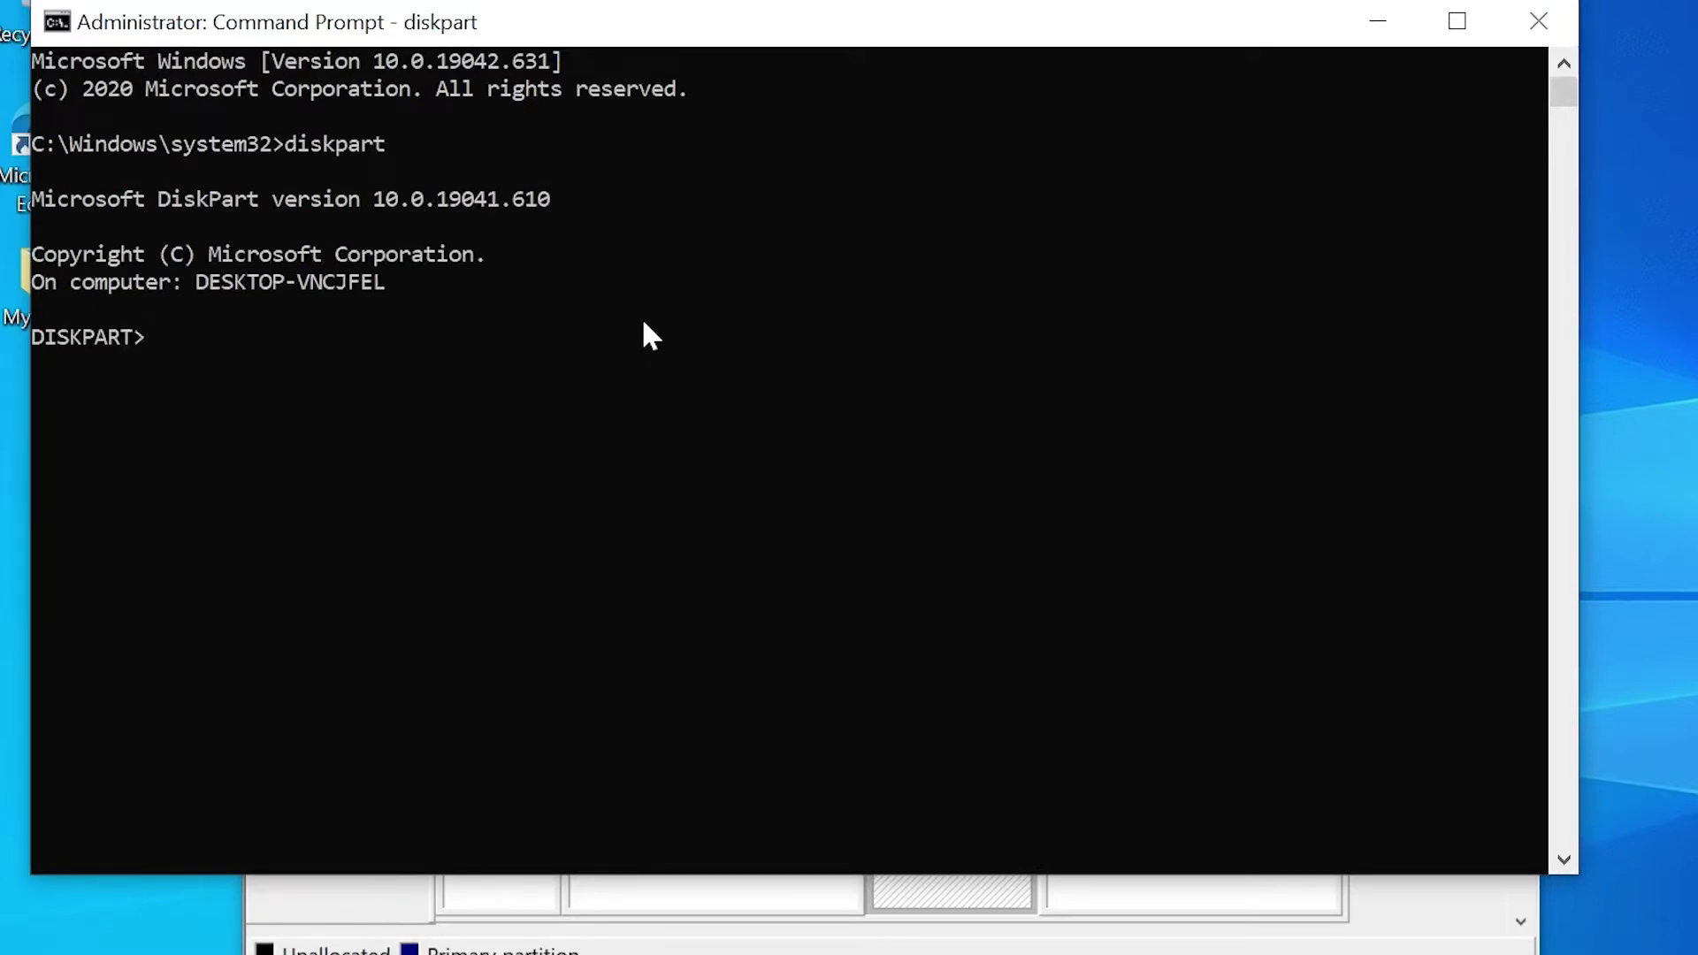
{"action": "type", "text": "list "}
{"action": "type", "text": "disk"}
{"action": "key", "text": "Return"}
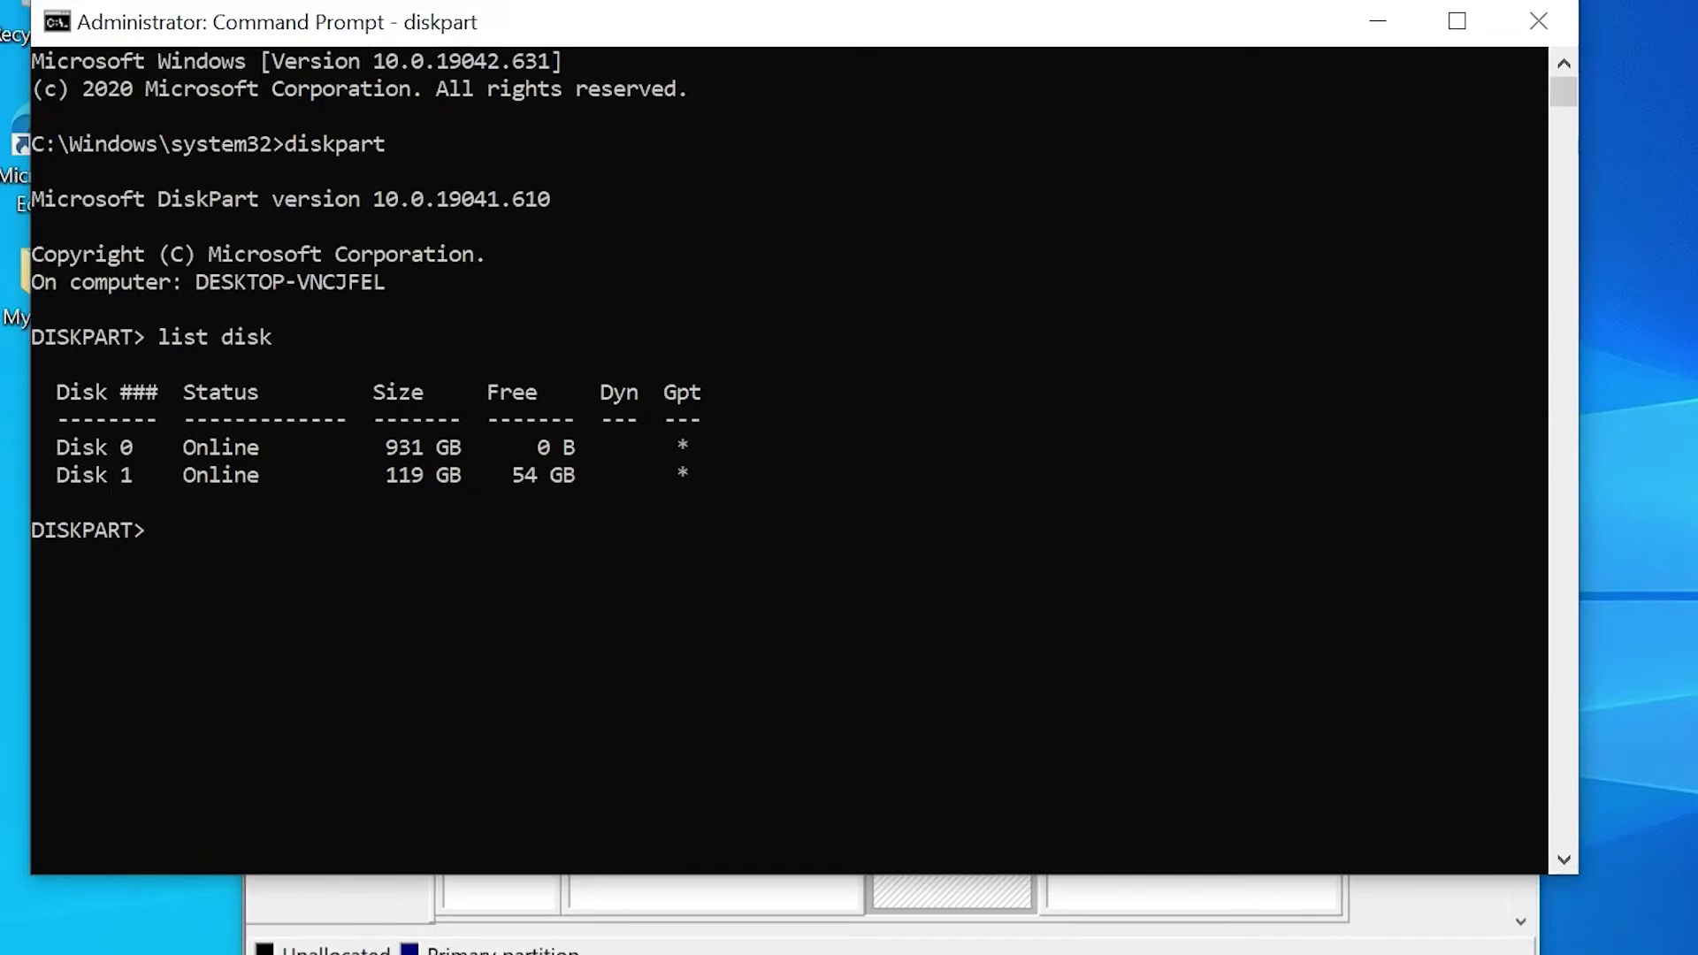
{"action": "left_click", "coordinate": [380, 916]}
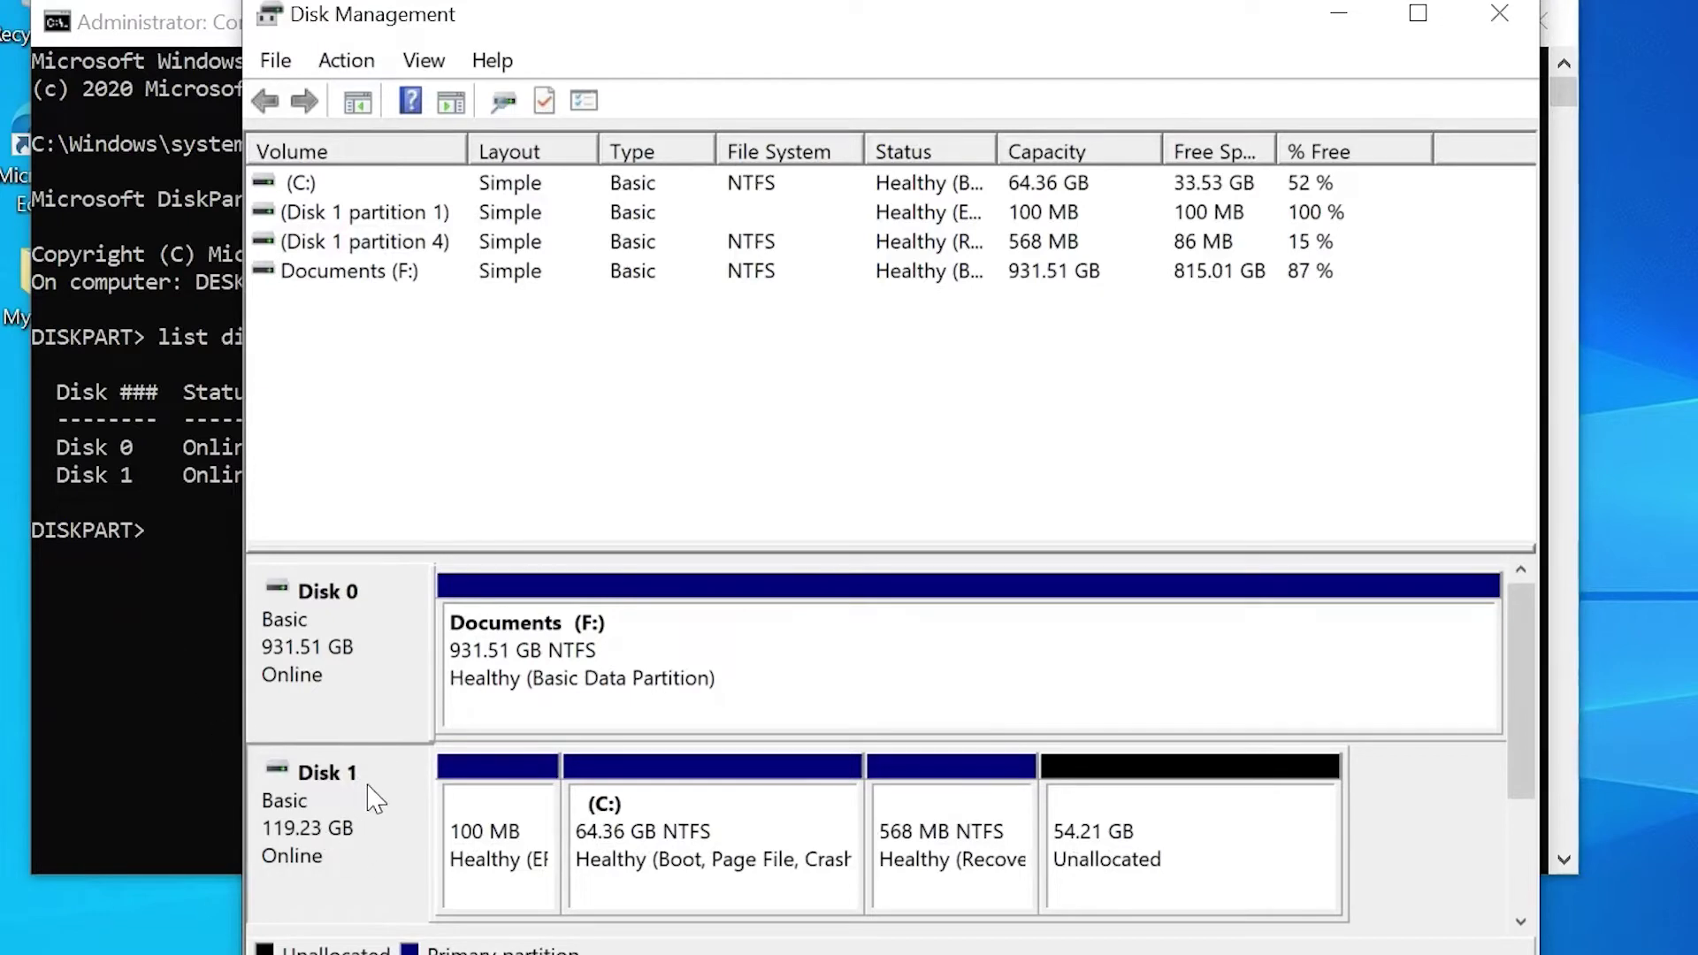
{"action": "left_click", "coordinate": [168, 524]}
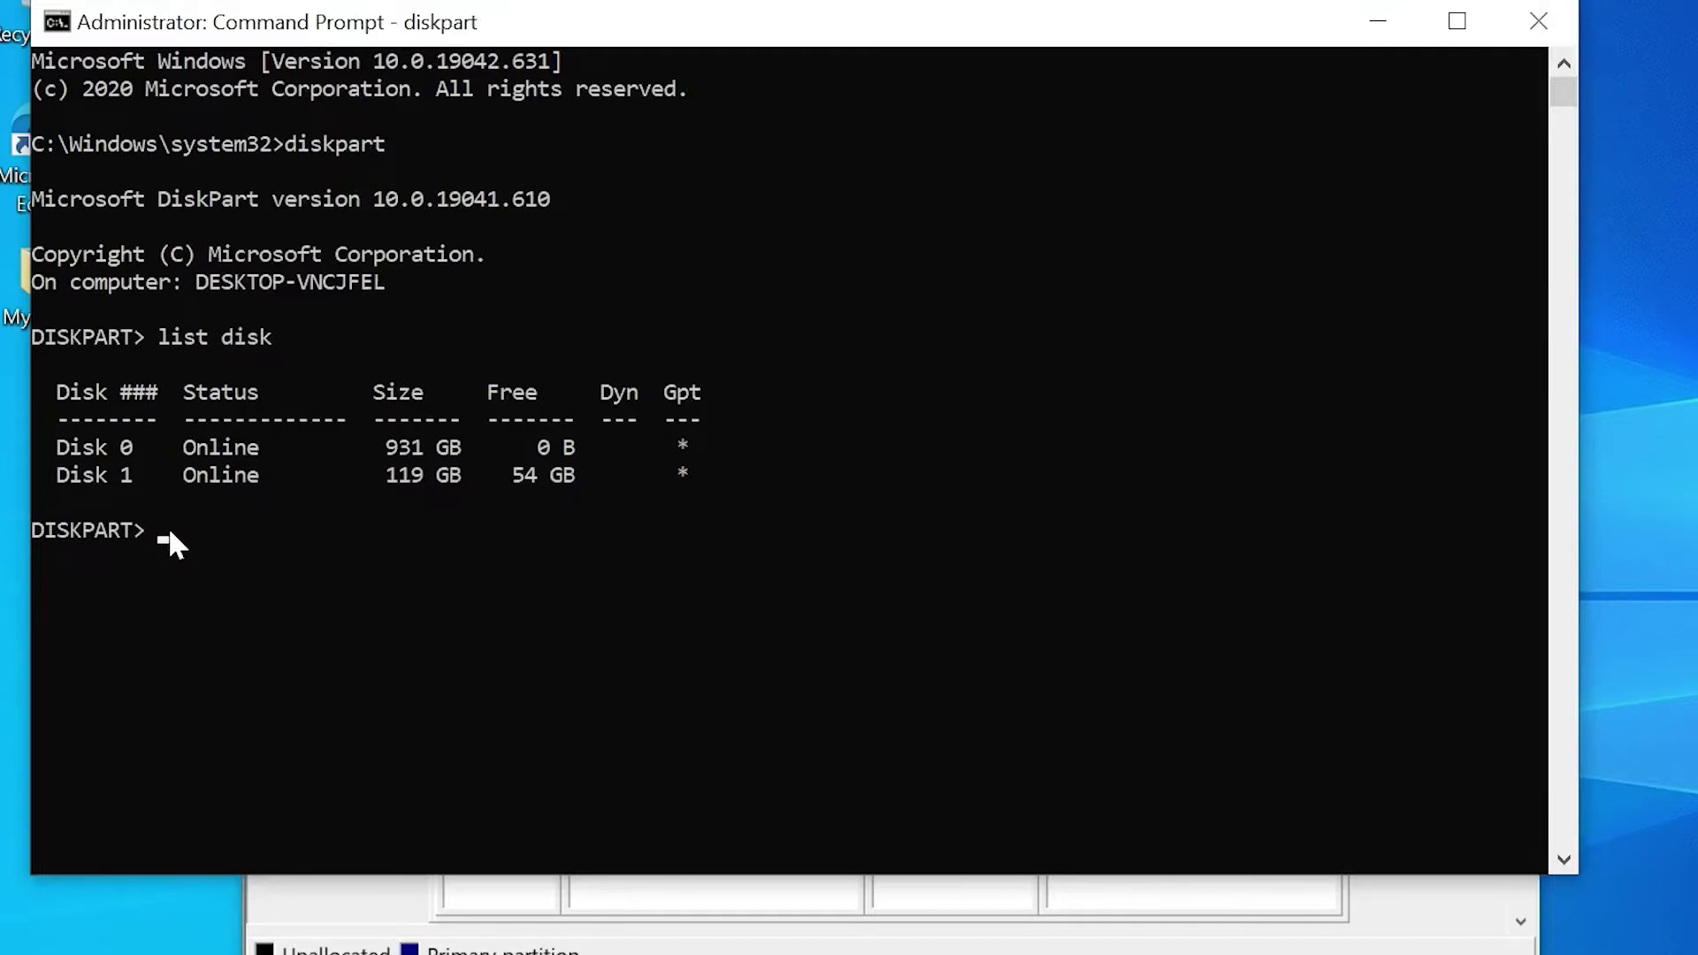
{"action": "type", "text": "select "}
{"action": "type", "text": "disk 1"}
Step: Select Disk 1 and list its partitions, including the 568 MB Recovery partition
{"action": "key", "text": "Return"}
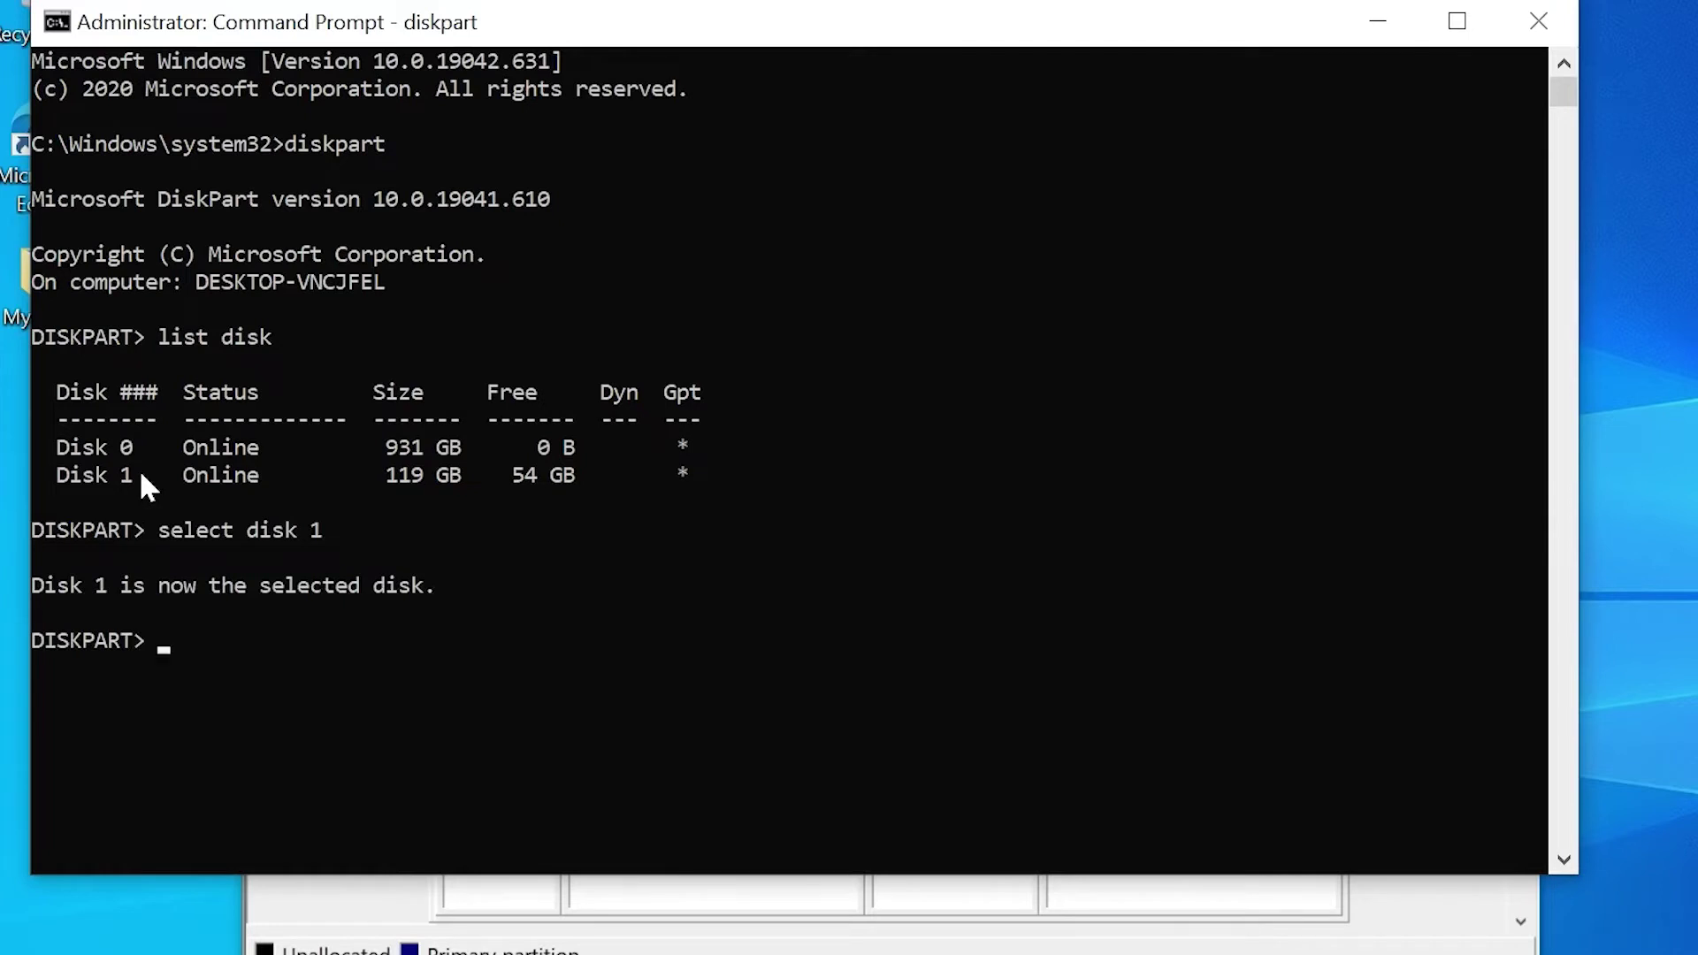
{"action": "type", "text": "list partitio"}
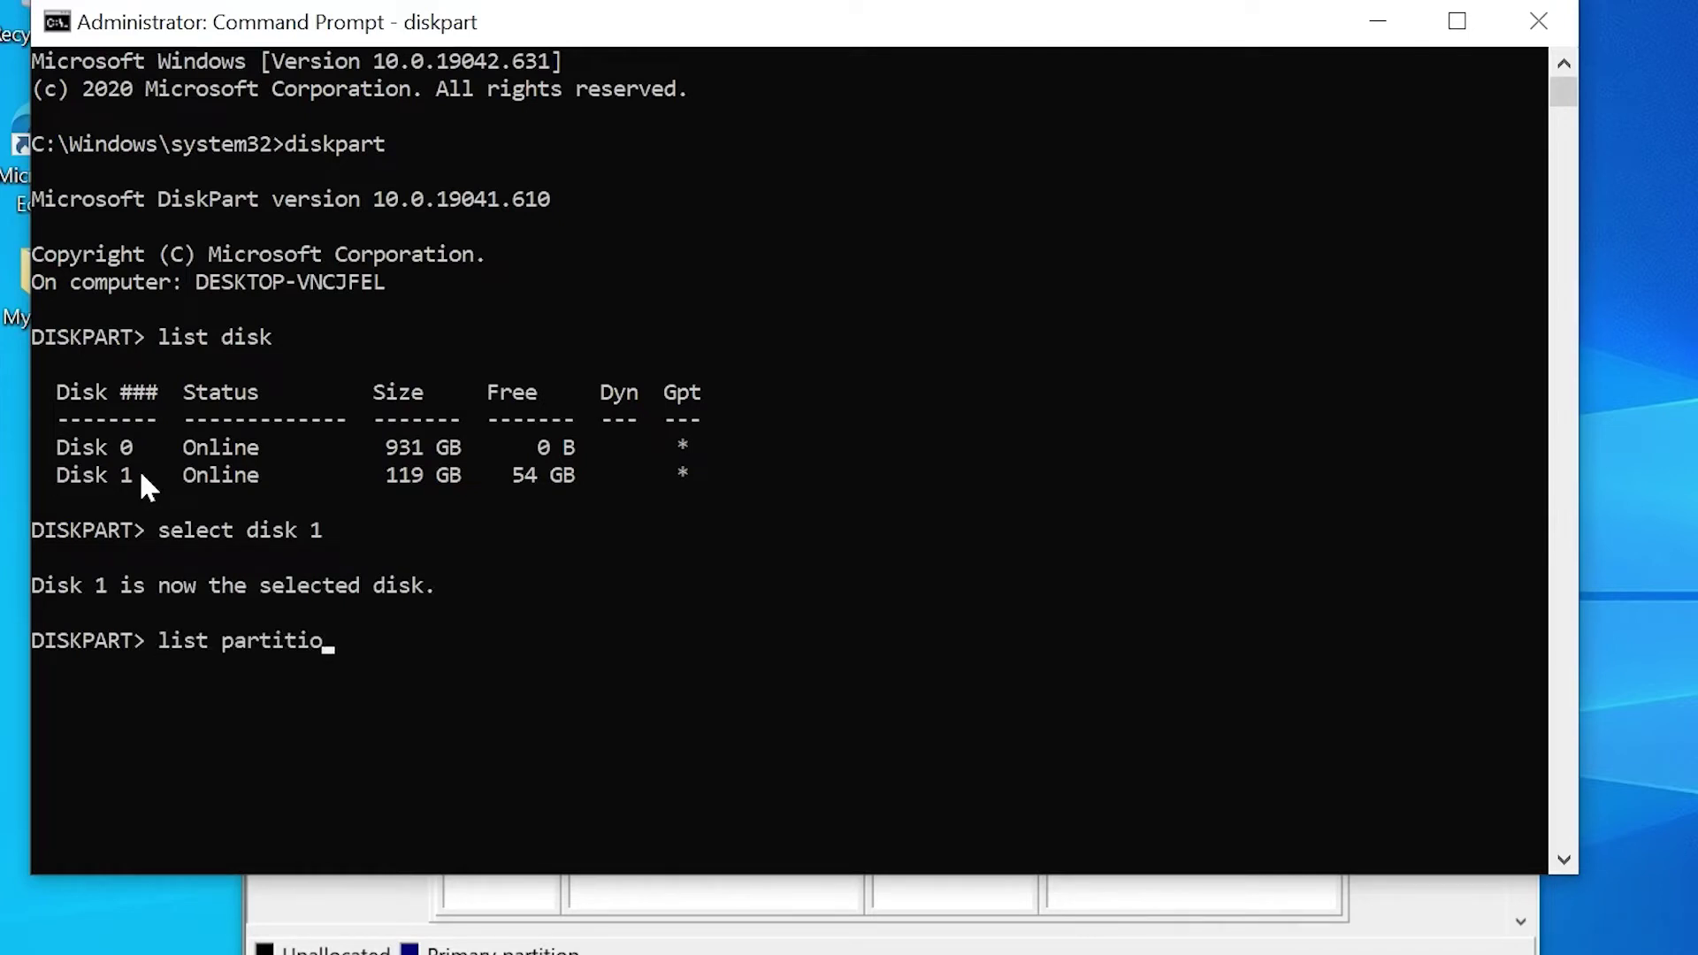
{"action": "type", "text": "n"}
{"action": "key", "text": "Return"}
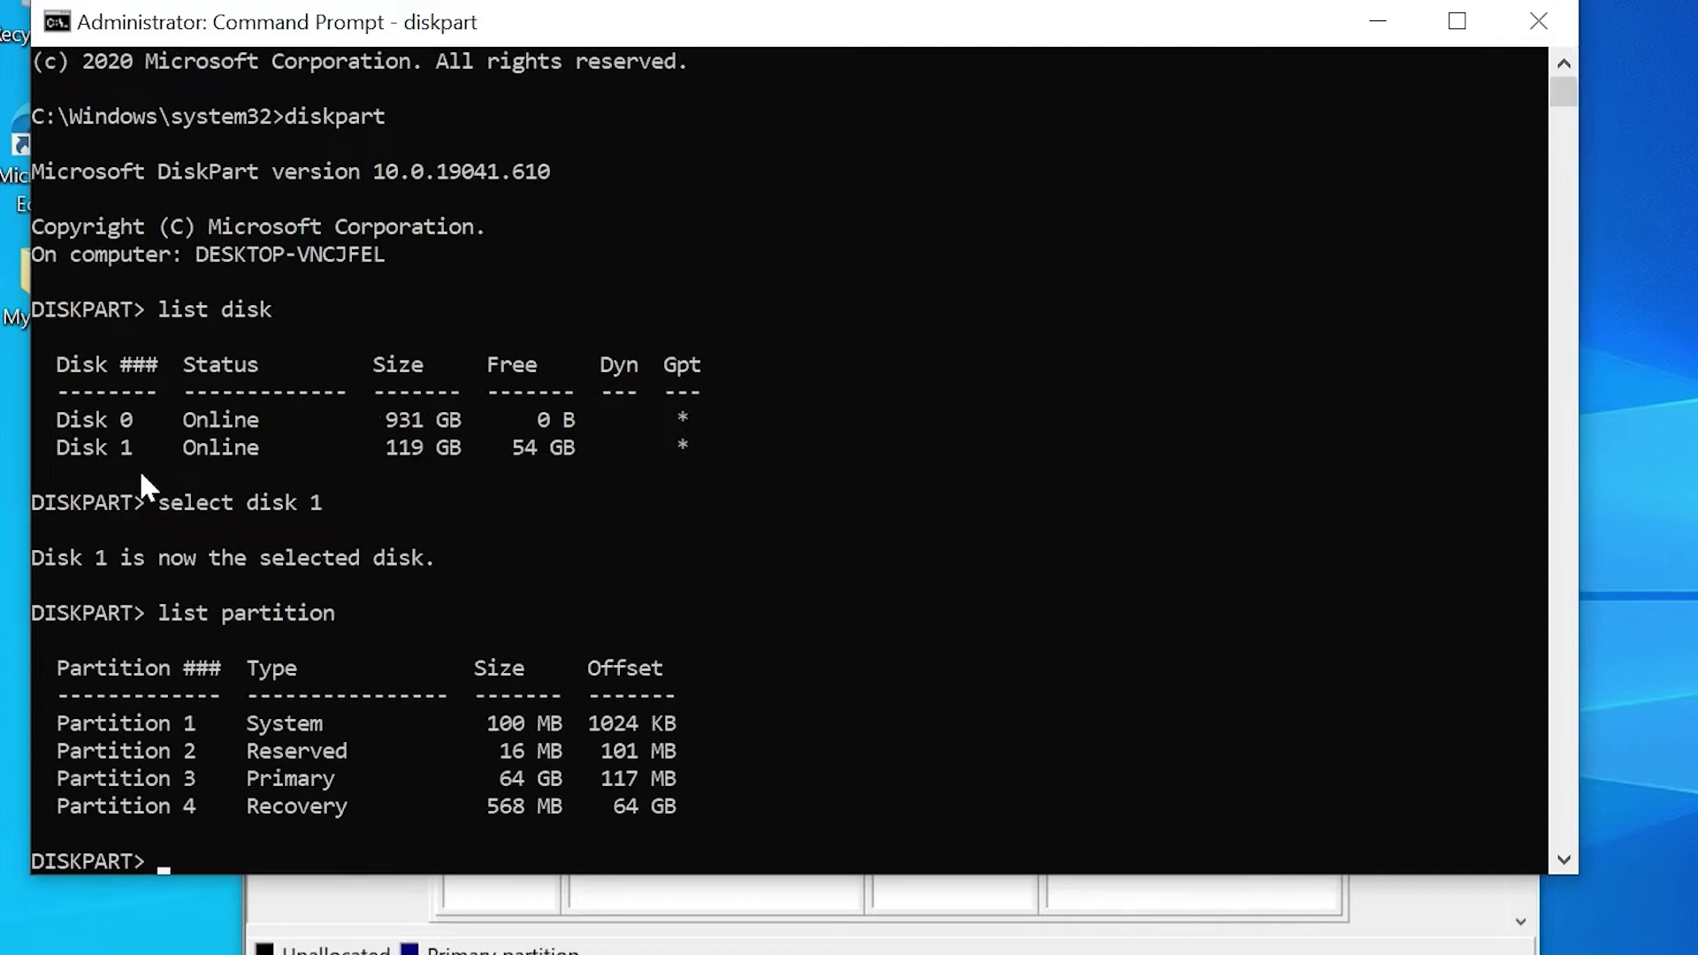
{"action": "scroll", "coordinate": [462, 617], "scroll_direction": "down", "scroll_amount": 3}
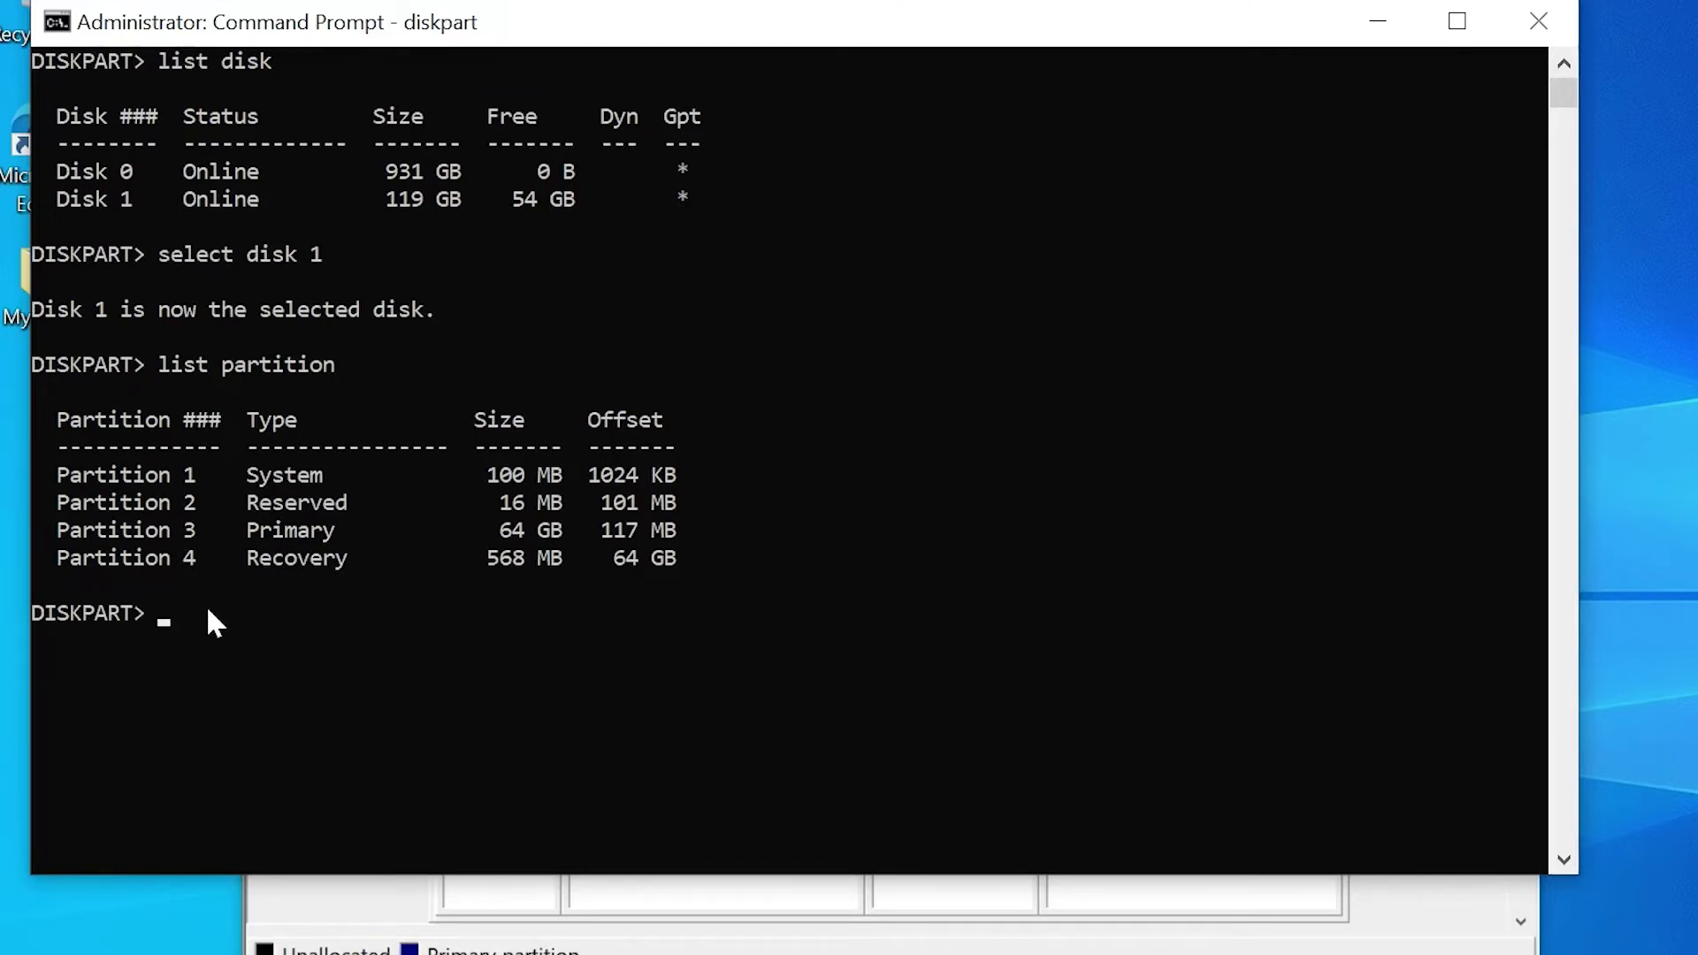
{"action": "type", "text": "sele"}
{"action": "type", "text": "ct partitio"}
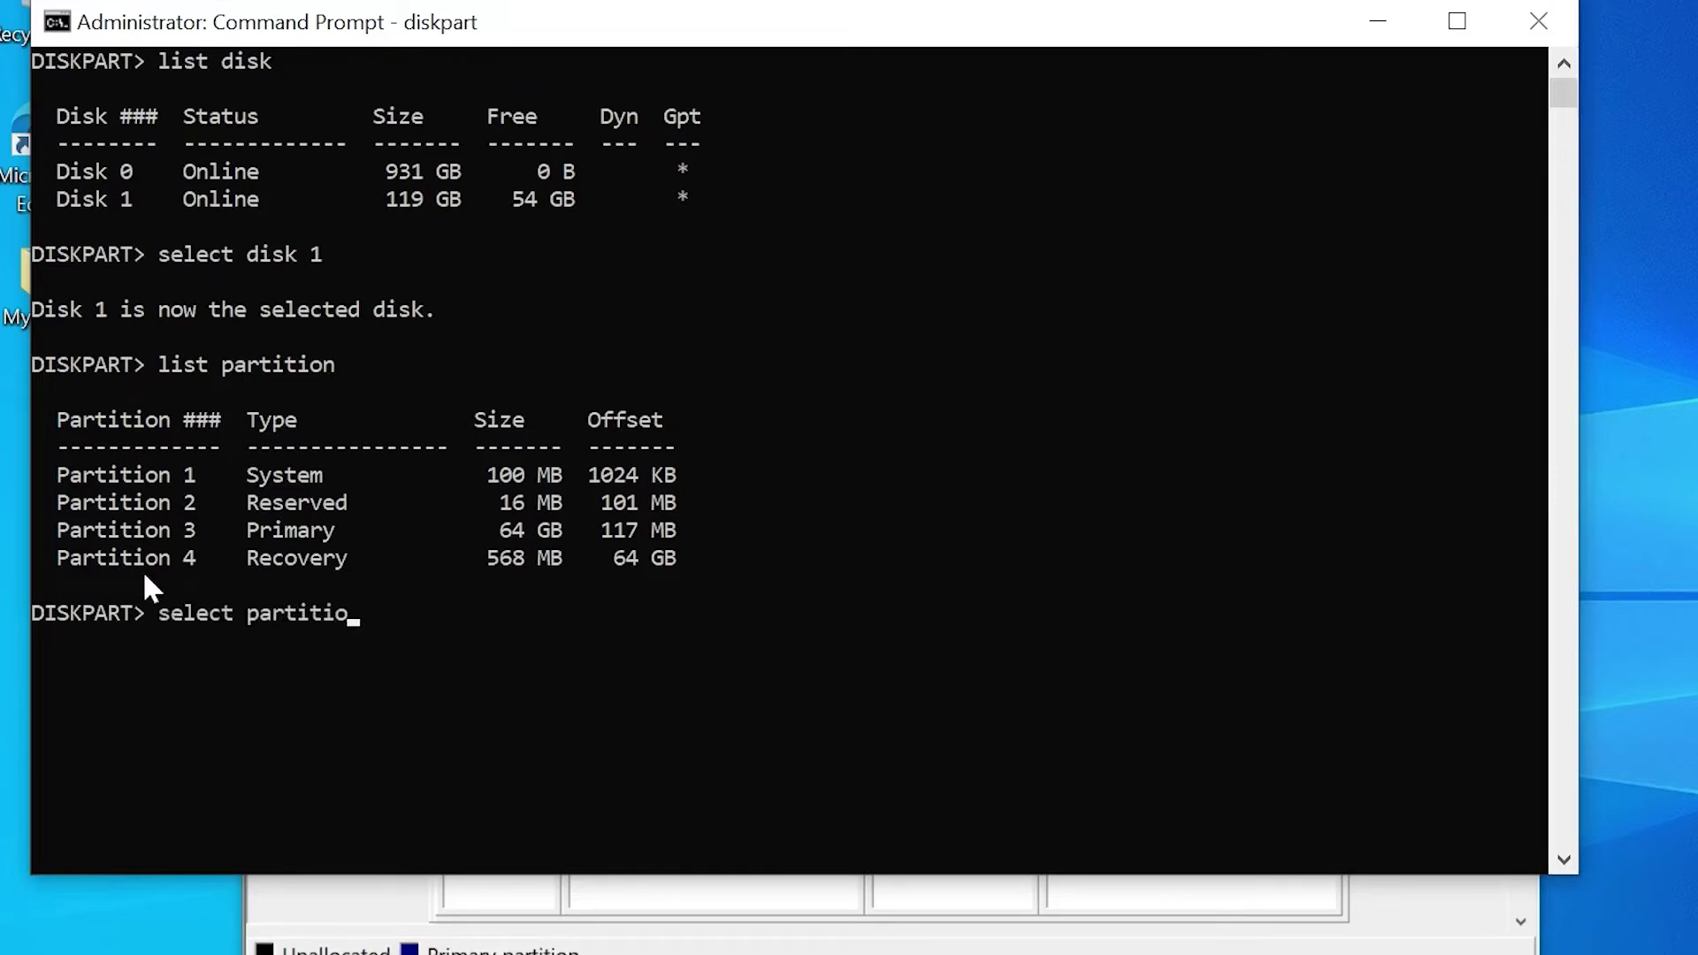
{"action": "type", "text": "n 4"}
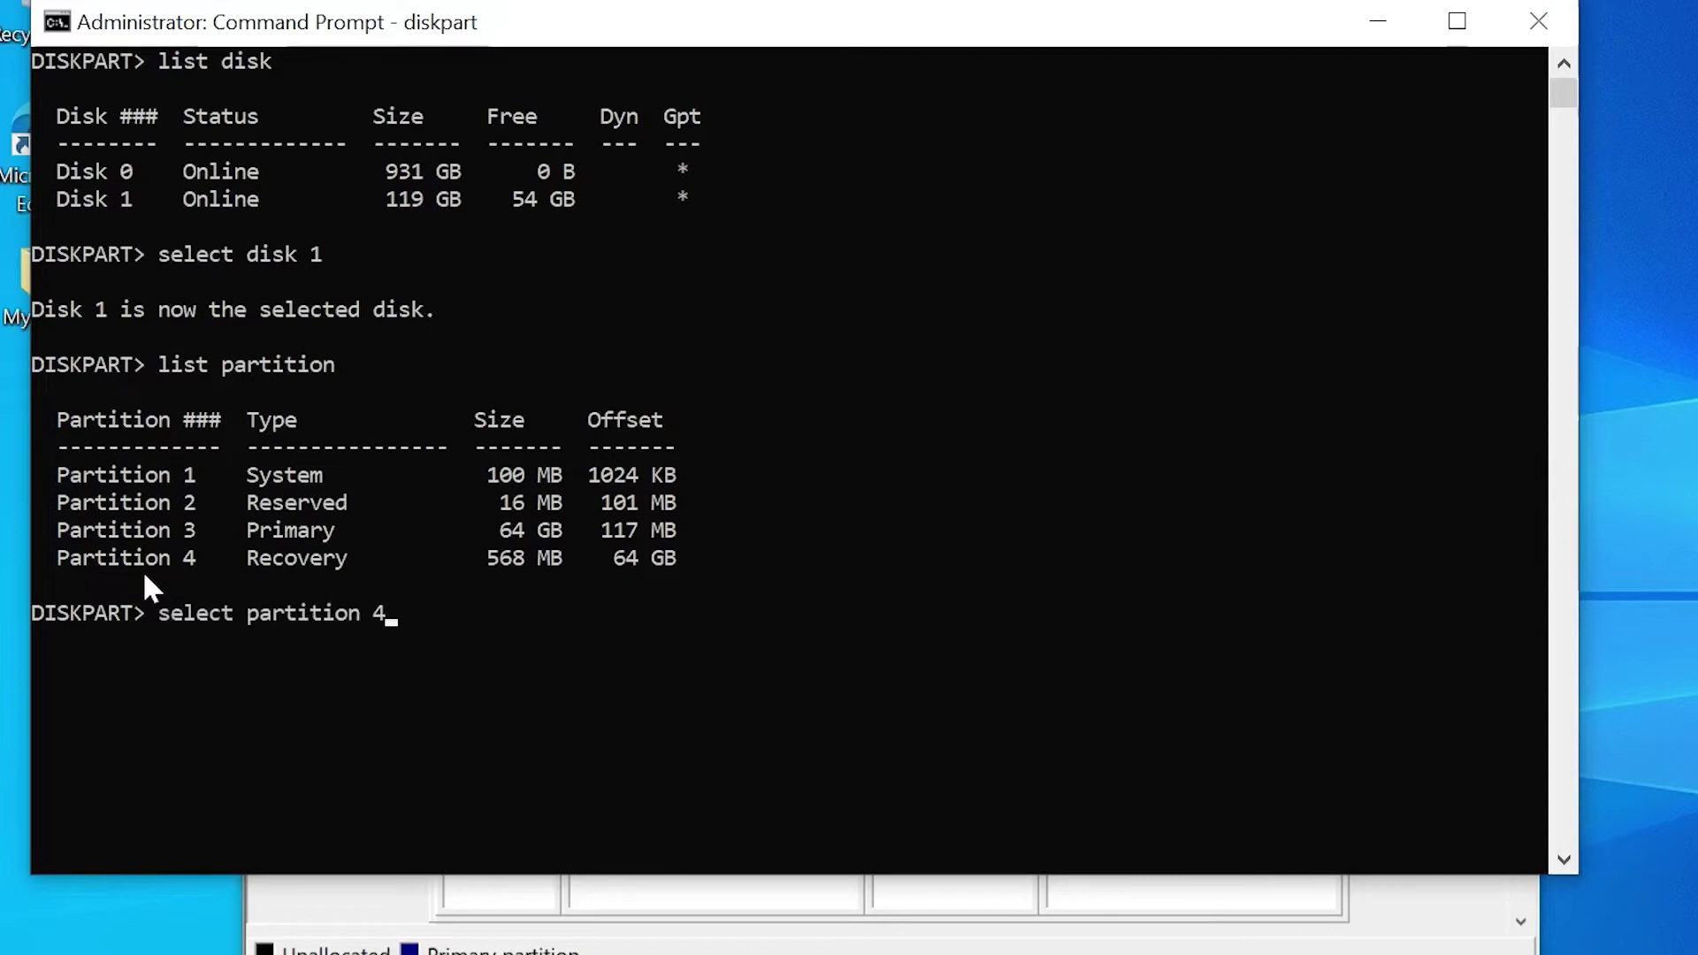
Step: Select partition 4 and delete the 568 MB Recovery partition with 'delete partition override'
{"action": "key", "text": "Return"}
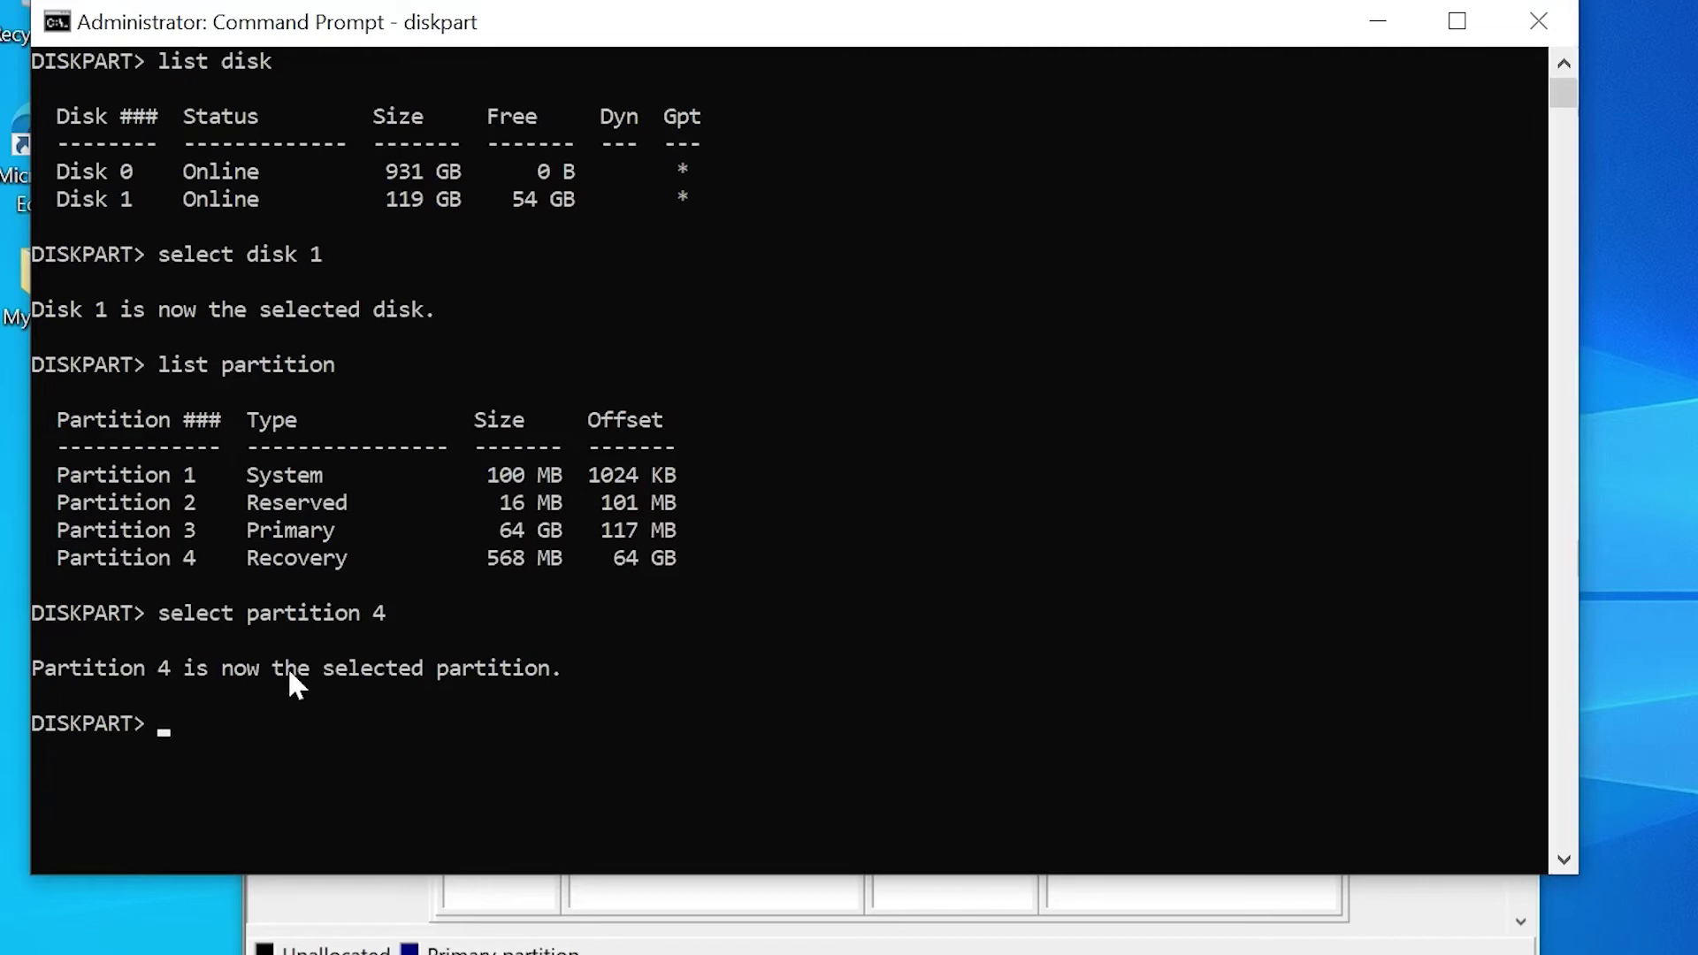
{"action": "type", "text": "delete"}
{"action": "type", "text": " pa"}
{"action": "type", "text": "rtition "}
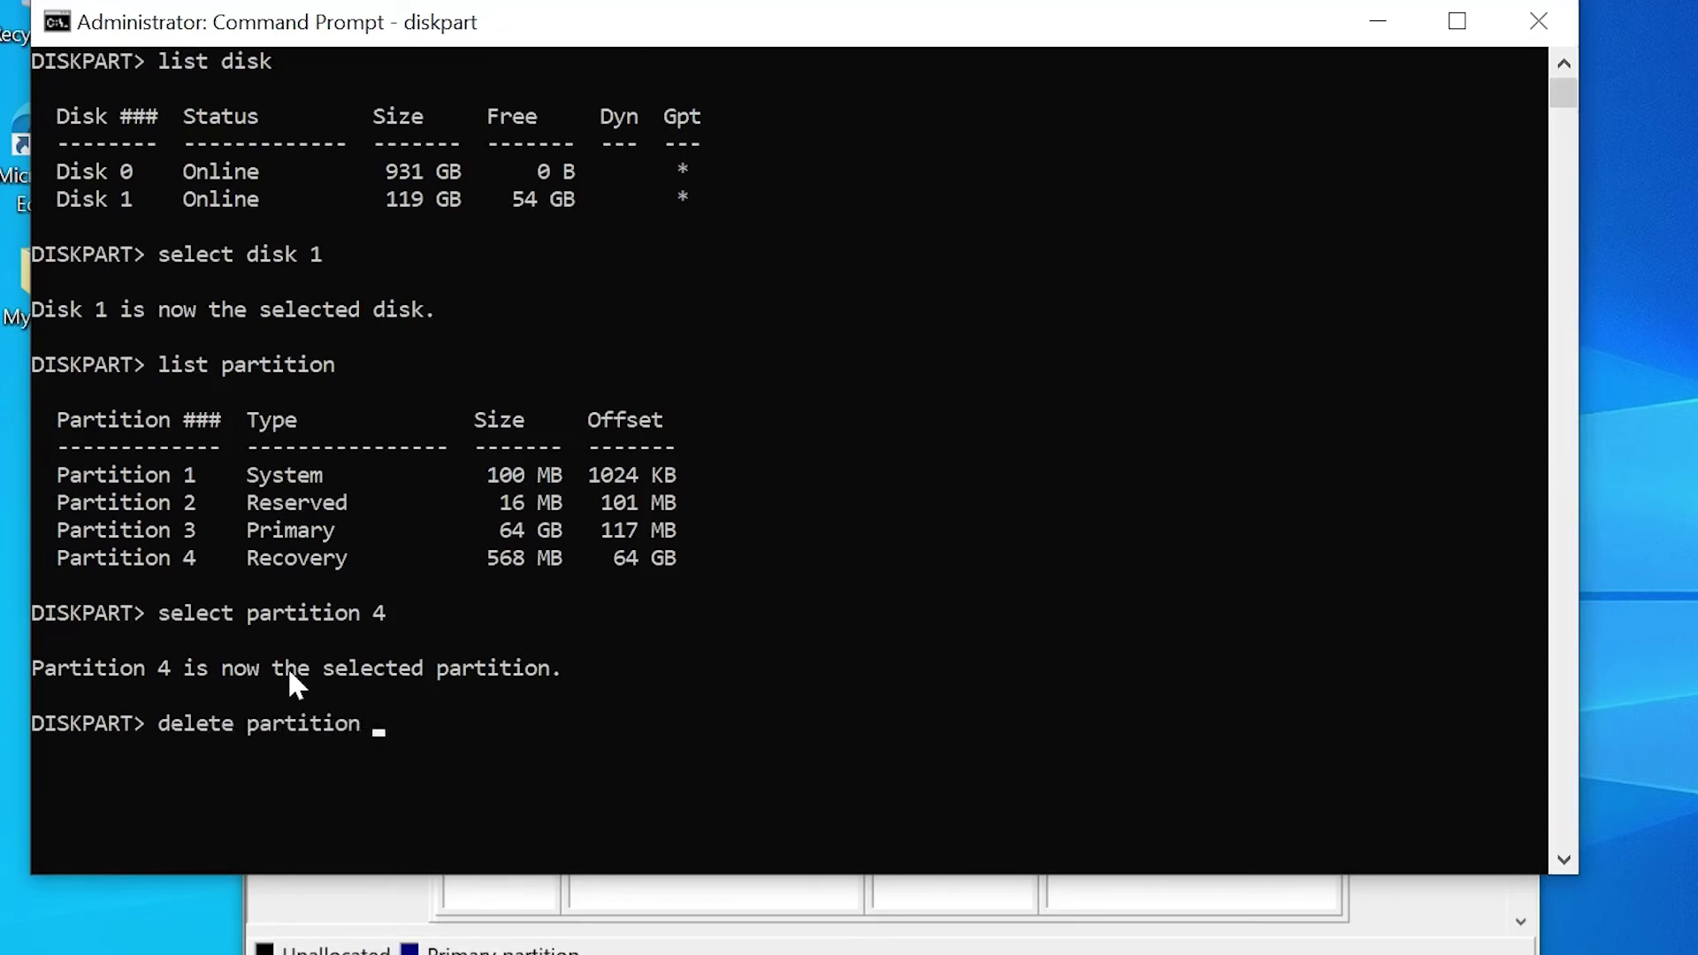
{"action": "type", "text": "override"}
{"action": "key", "text": "Return"}
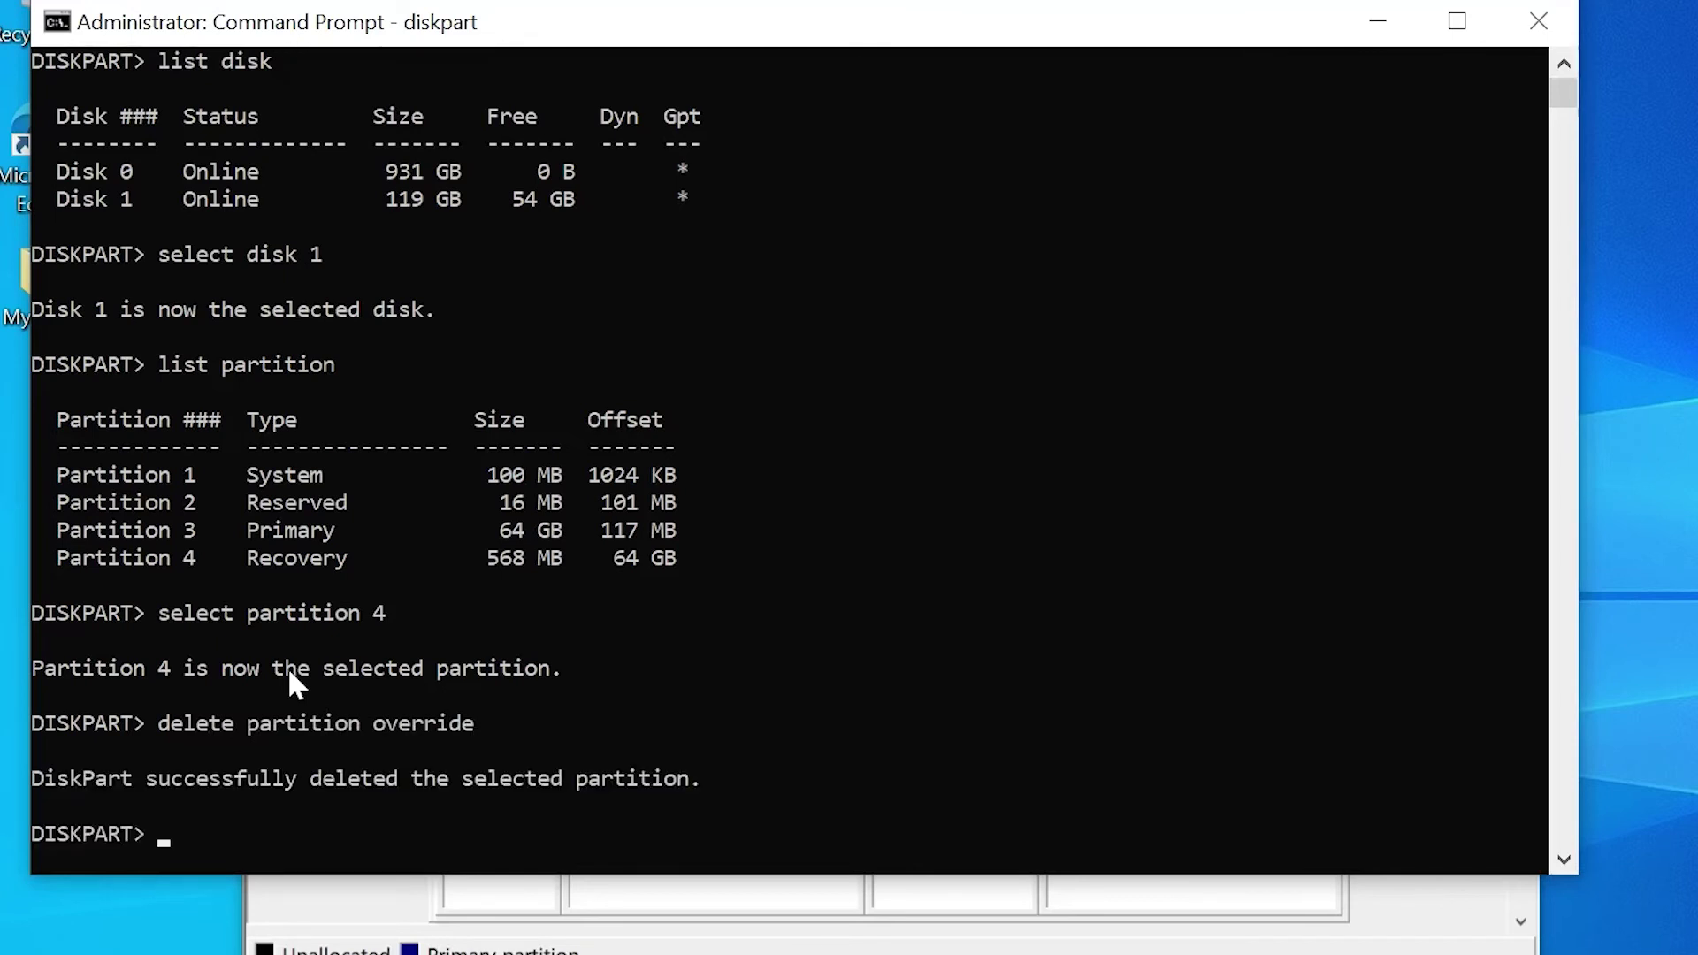
Step: Close DiskPart, reopen Disk Management via search for 'parti', and reposition its window
{"action": "left_click", "coordinate": [1540, 25]}
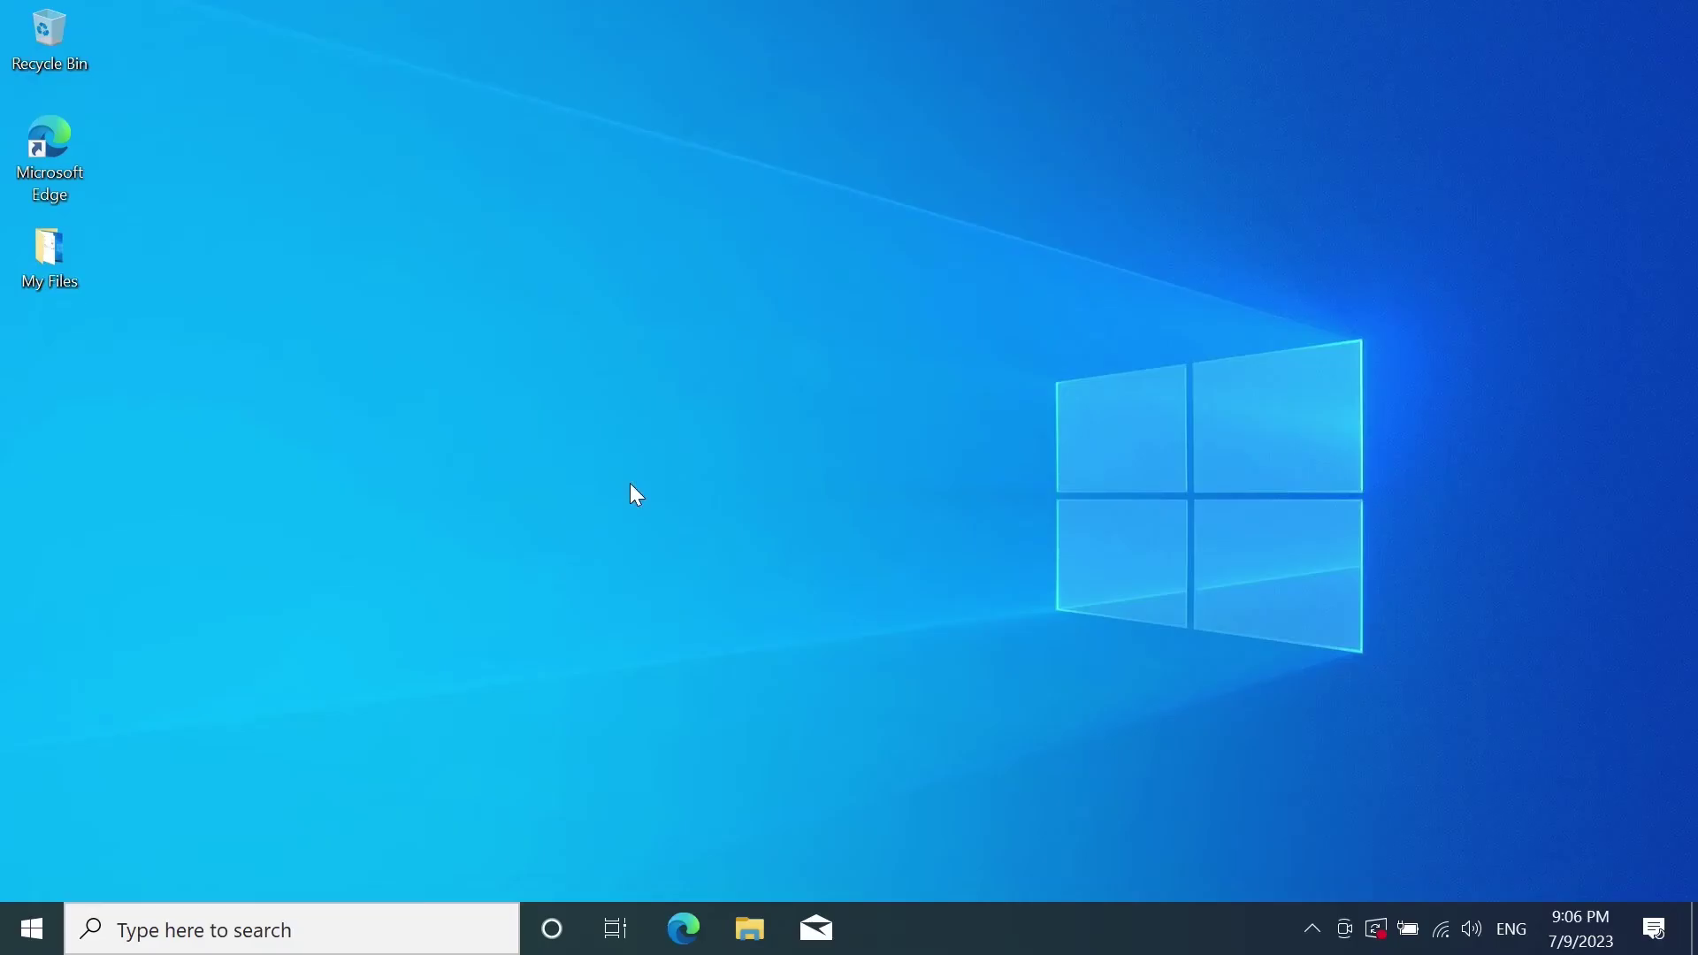
{"action": "left_click", "coordinate": [237, 931]}
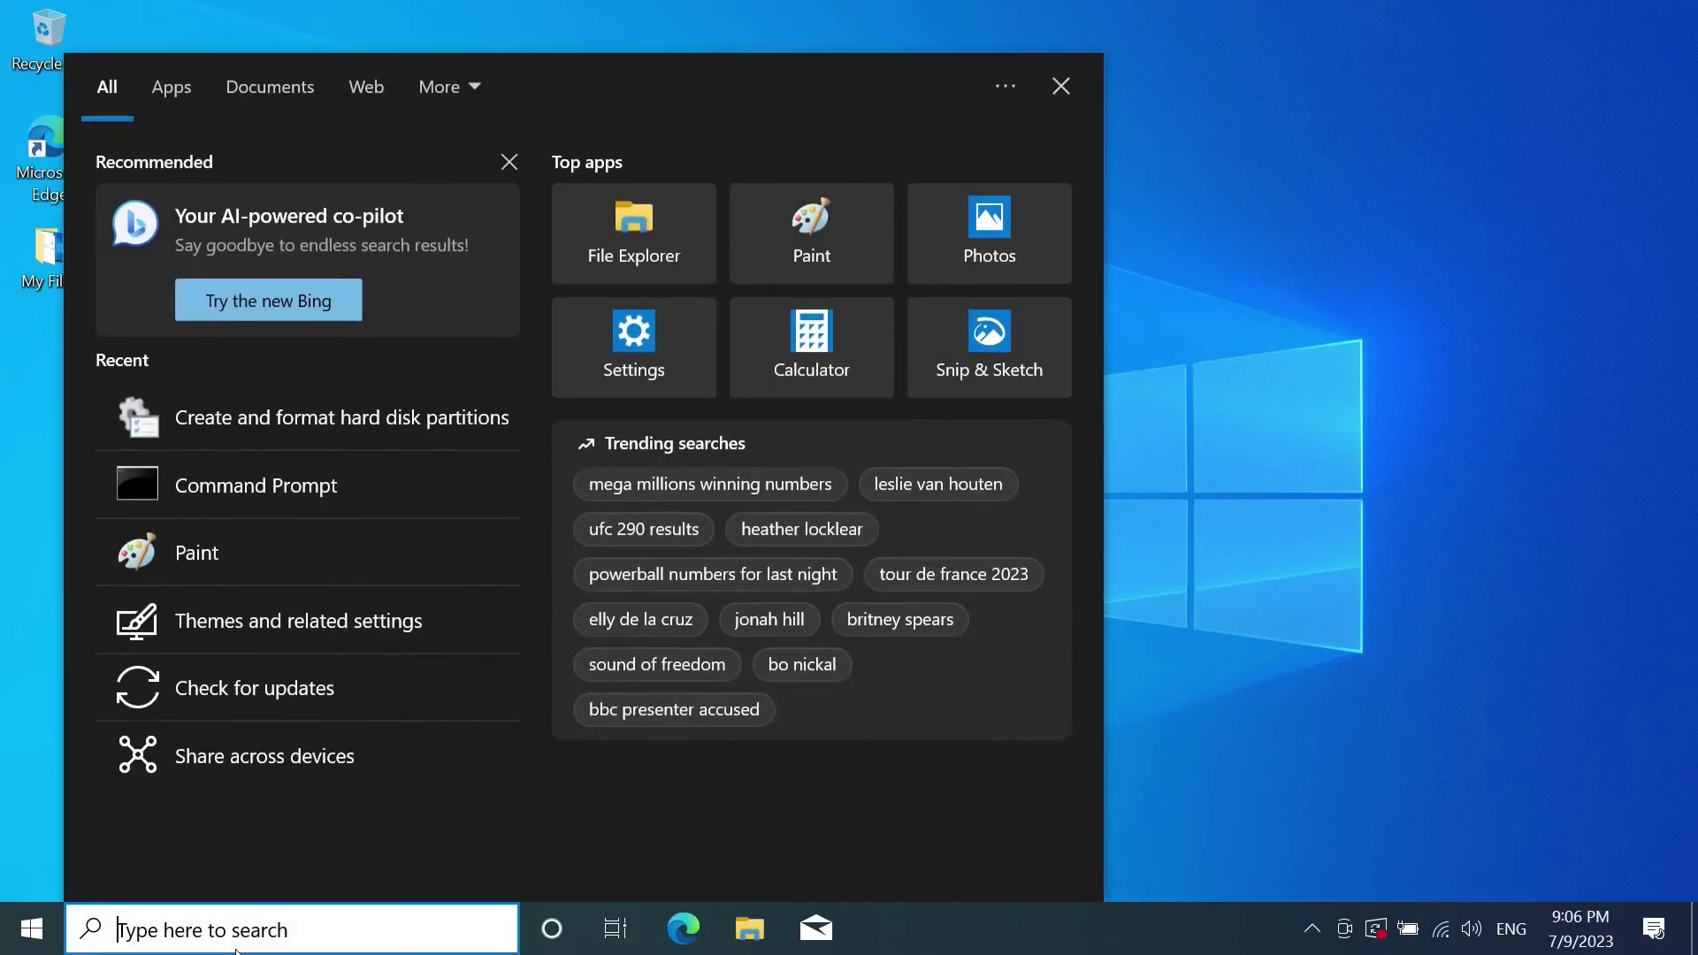
{"action": "type", "text": "parti"}
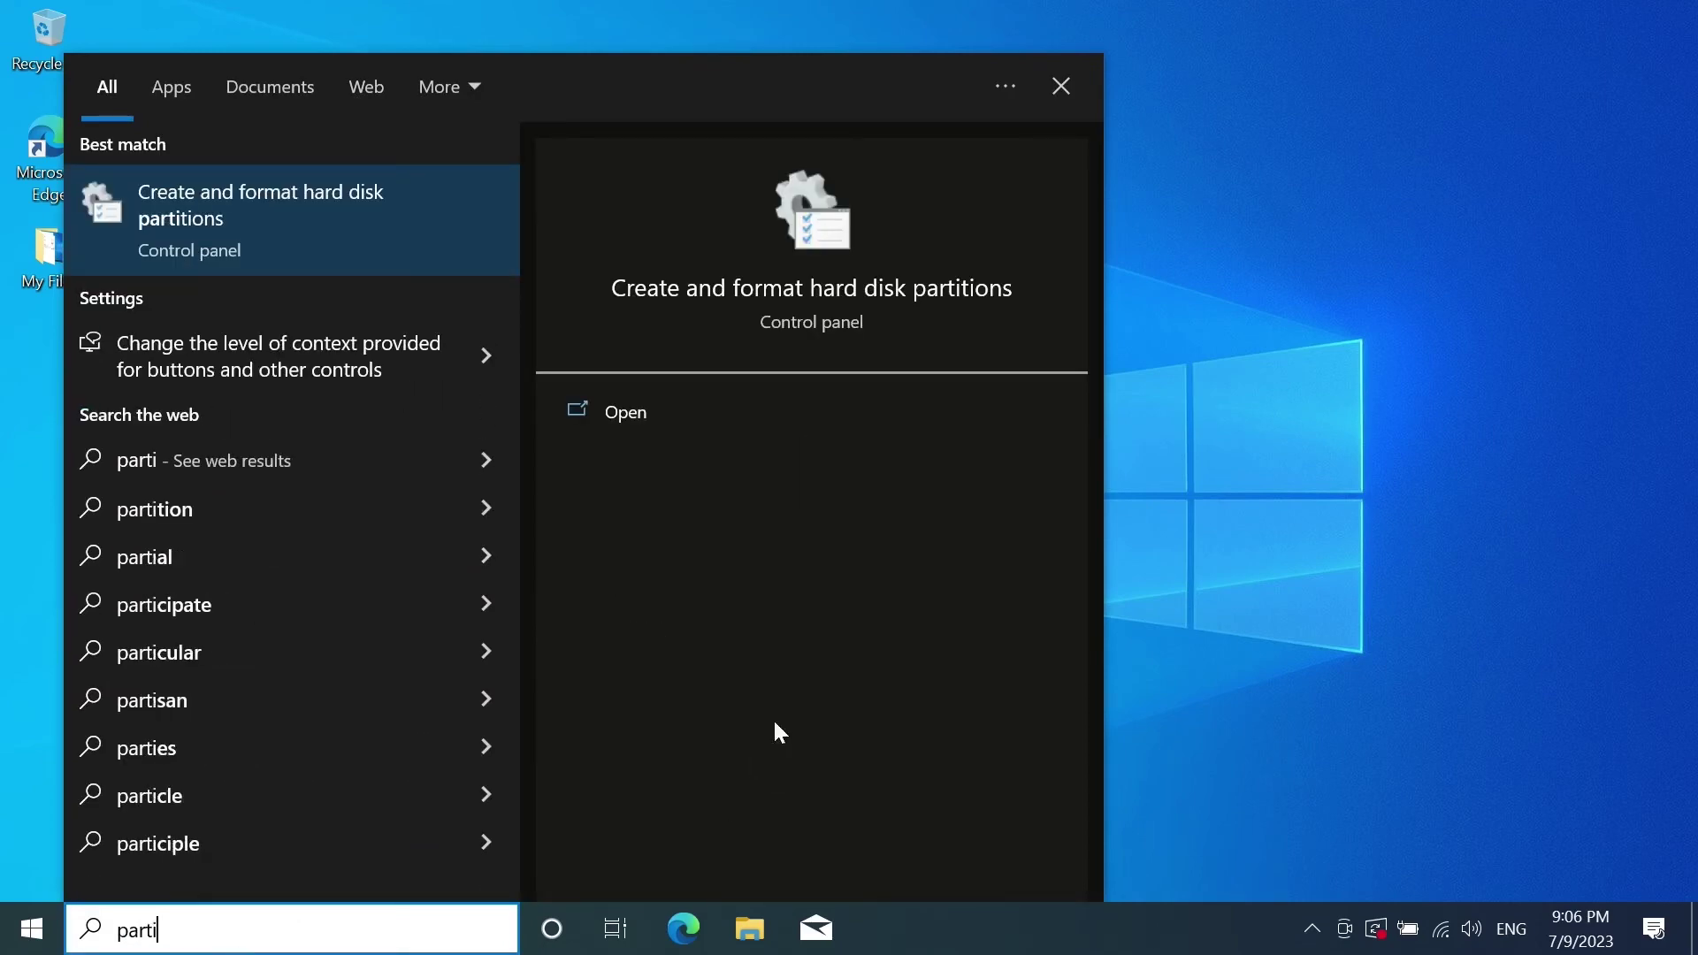
{"action": "left_click", "coordinate": [250, 201]}
{"action": "left_click_drag", "start_coordinate": [626, 133], "coordinate": [663, 67]}
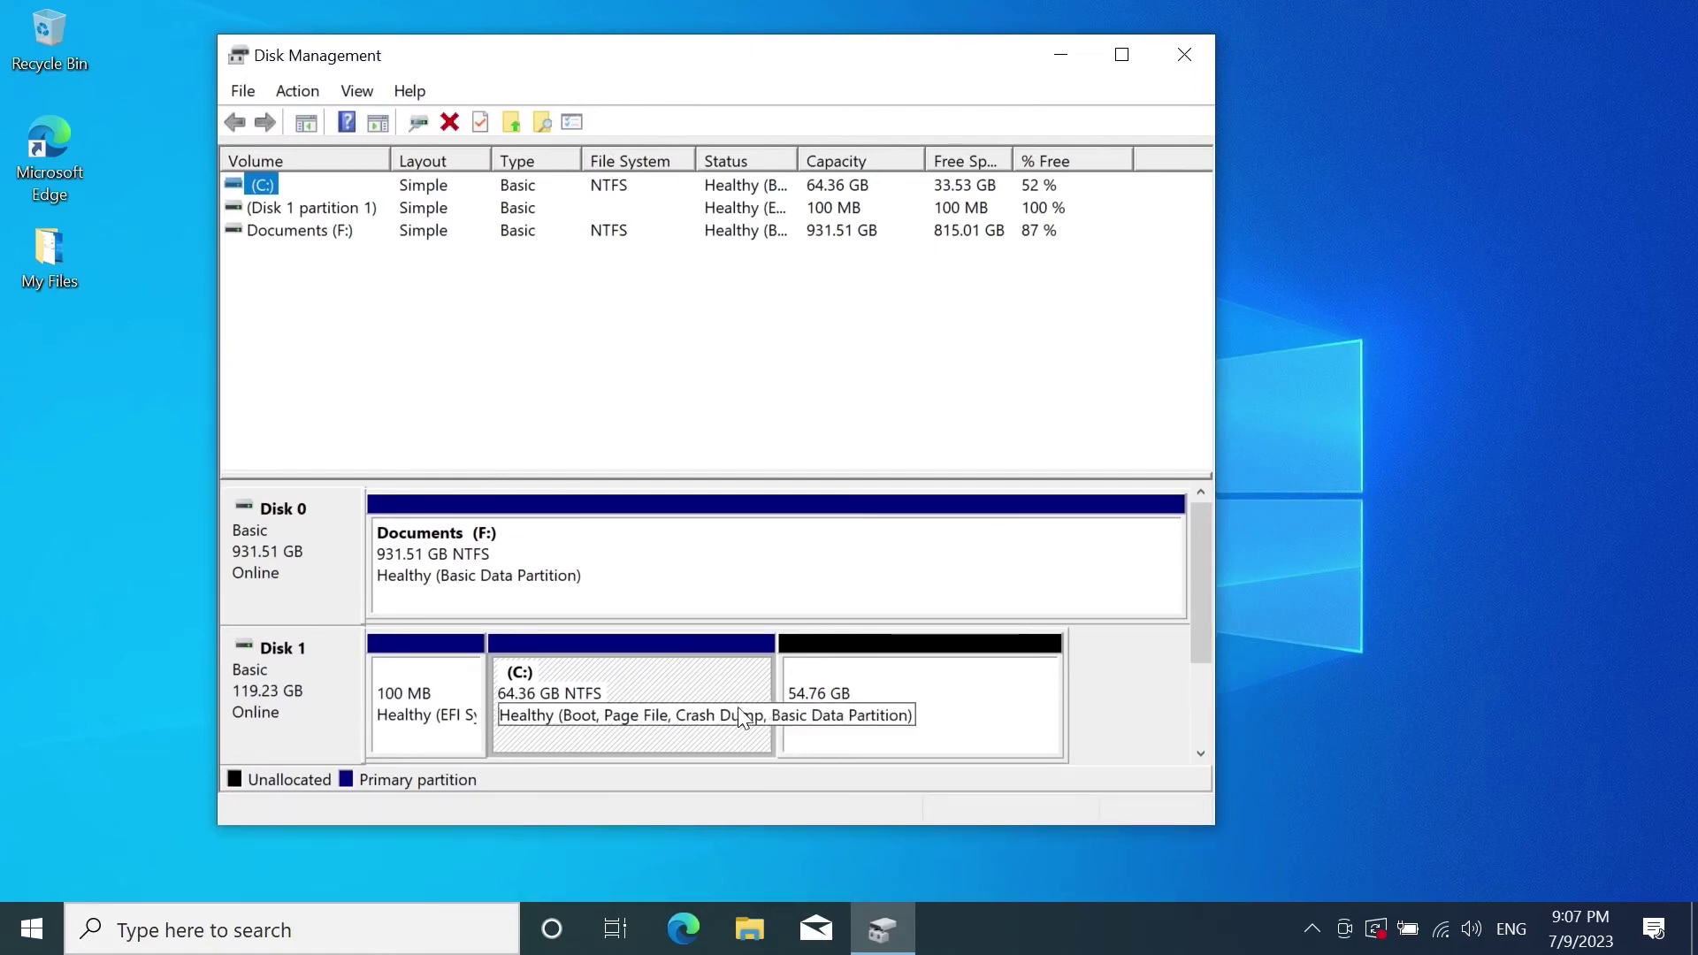
Step: Start the Extend Volume Wizard for the C: partition on Disk 1
{"action": "right_click", "coordinate": [711, 684]}
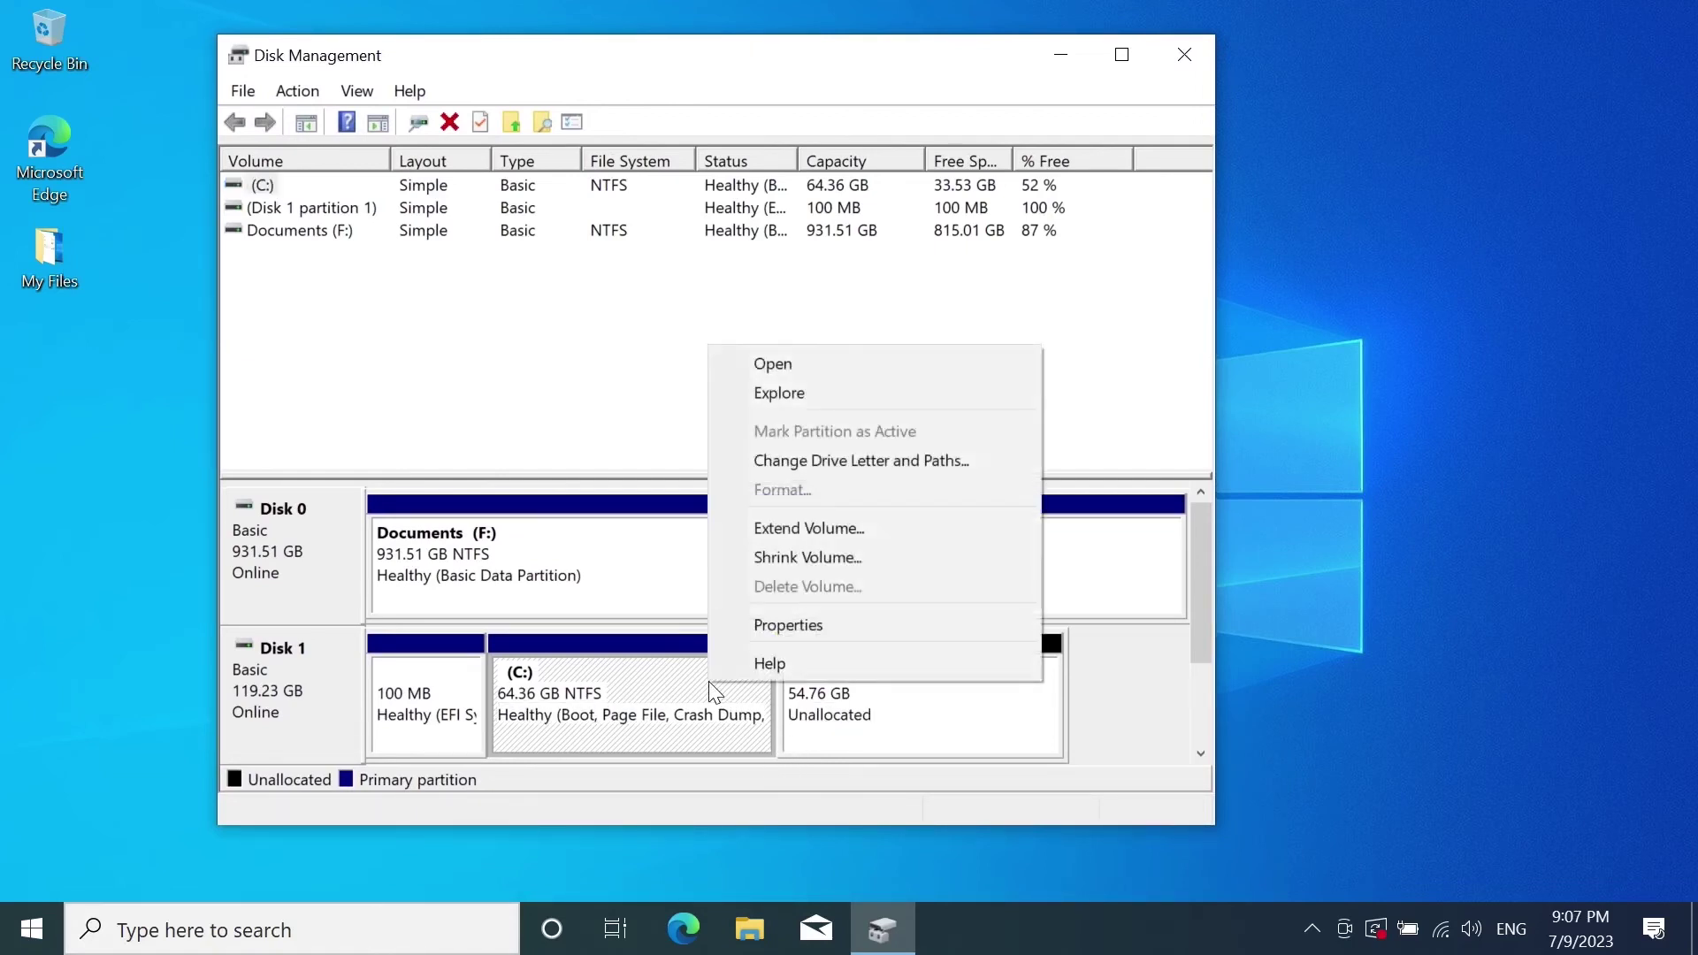
{"action": "left_click", "coordinate": [904, 528]}
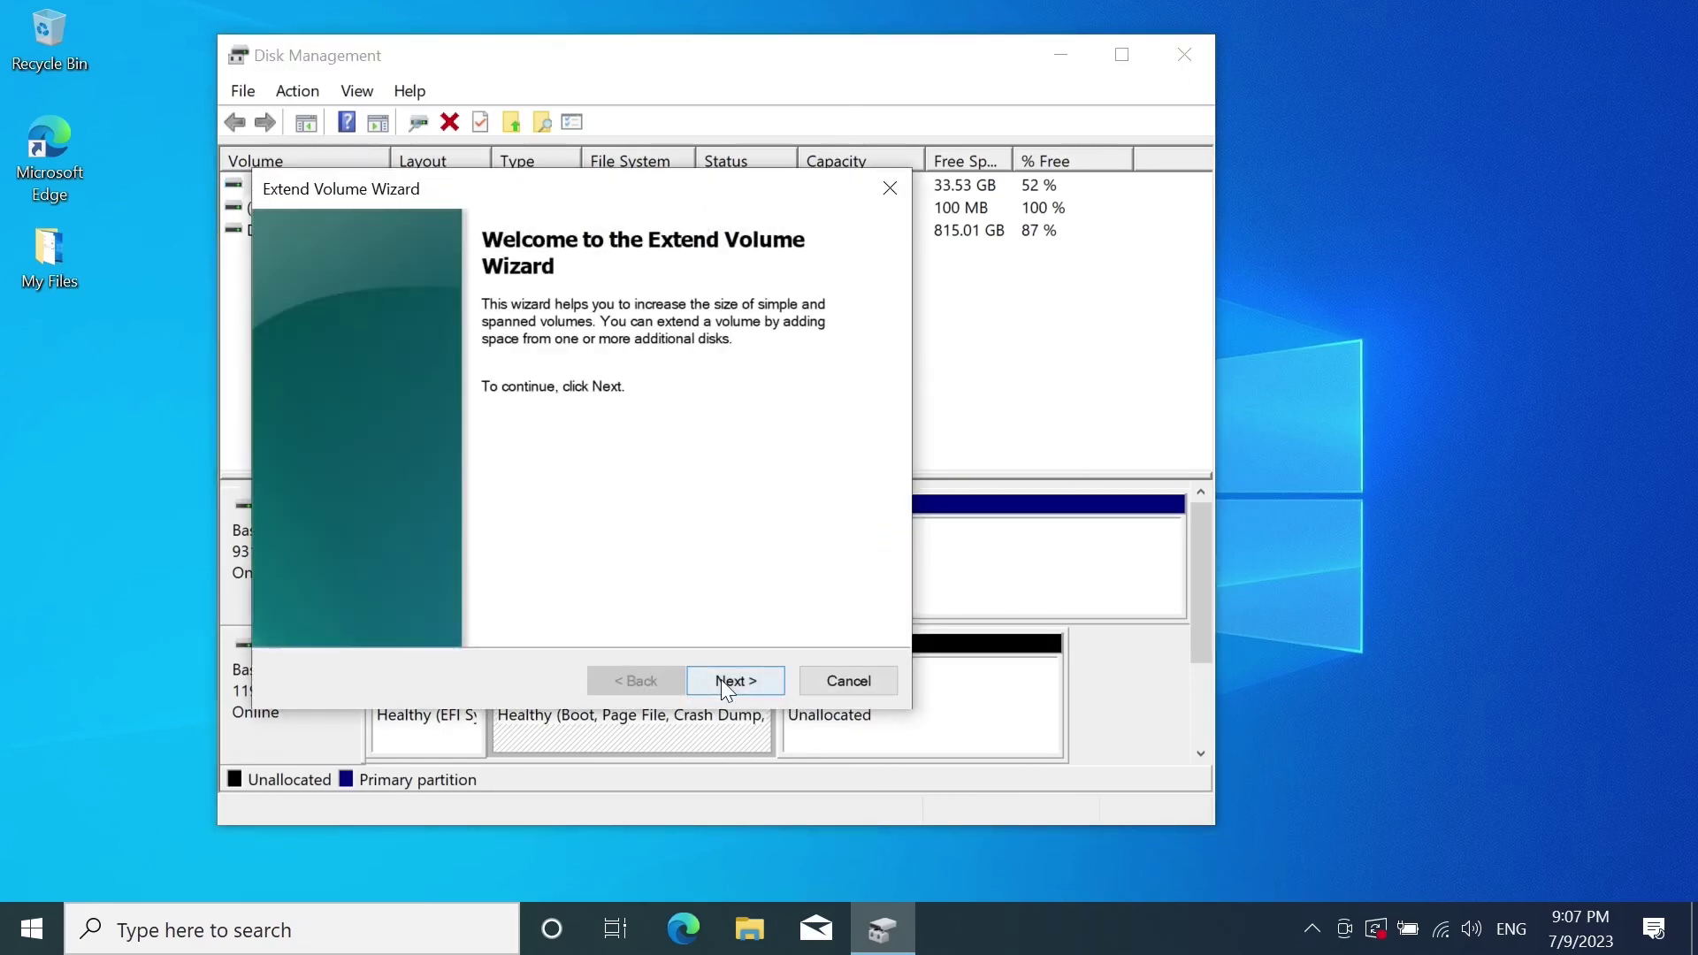
Step: Extend C: with all 56078 MB from Disk 1, finish the wizard, and close Disk Management
{"action": "left_click", "coordinate": [720, 679]}
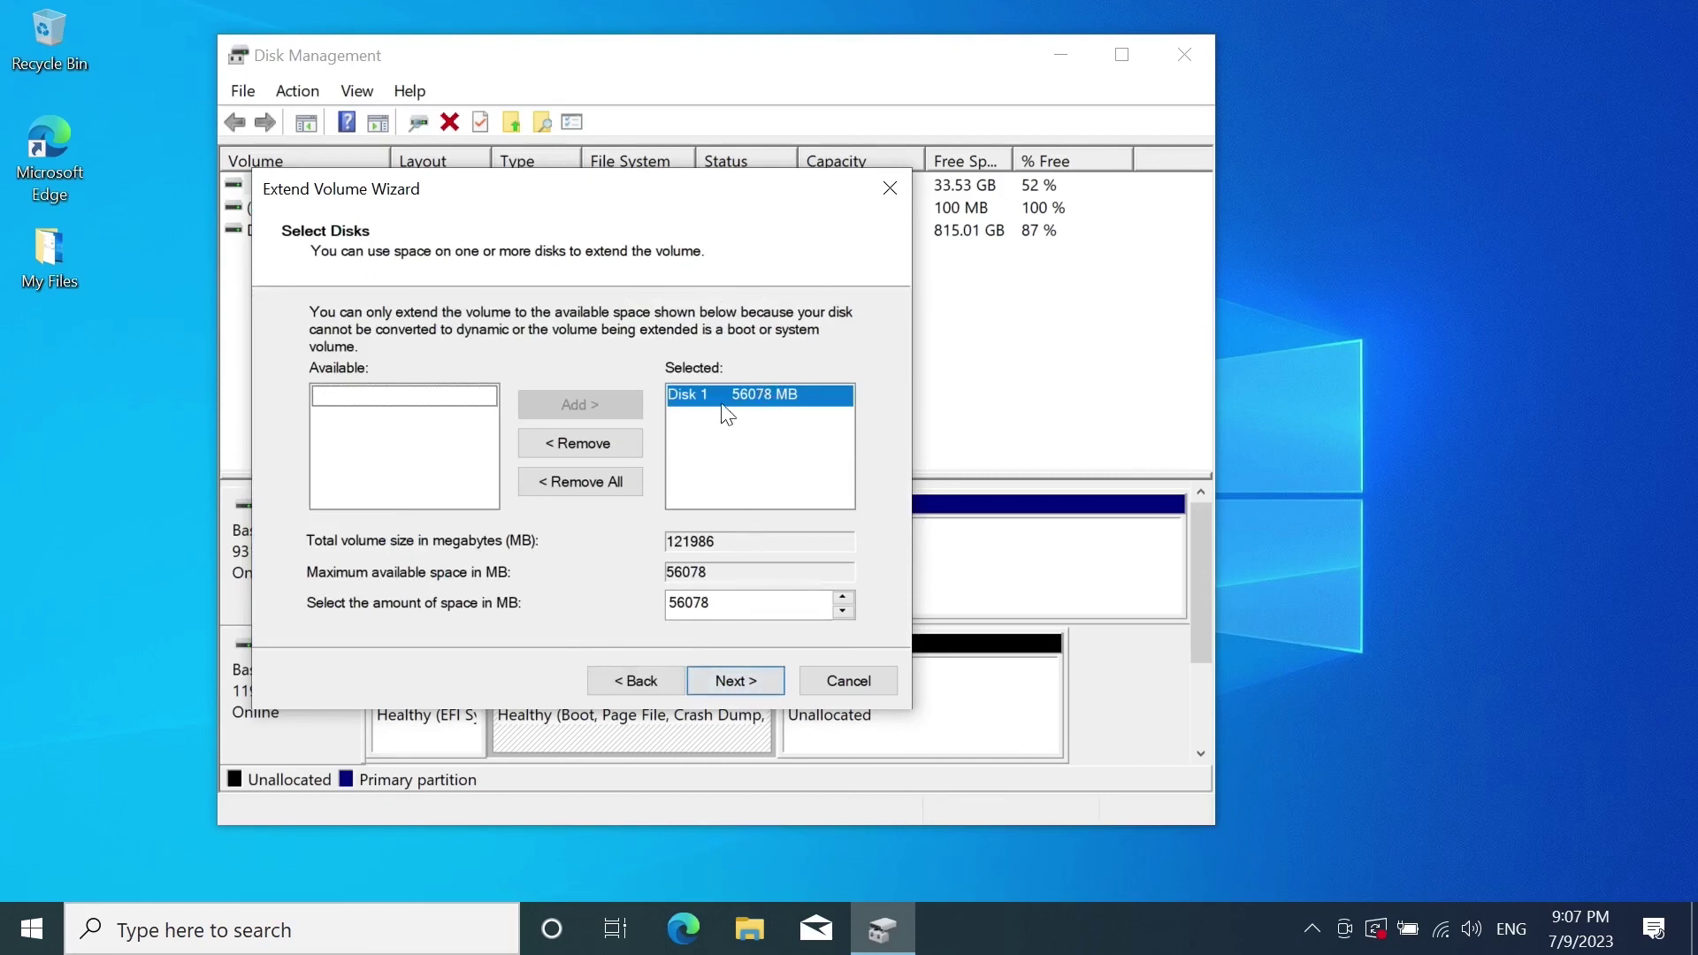
{"action": "left_click", "coordinate": [733, 680]}
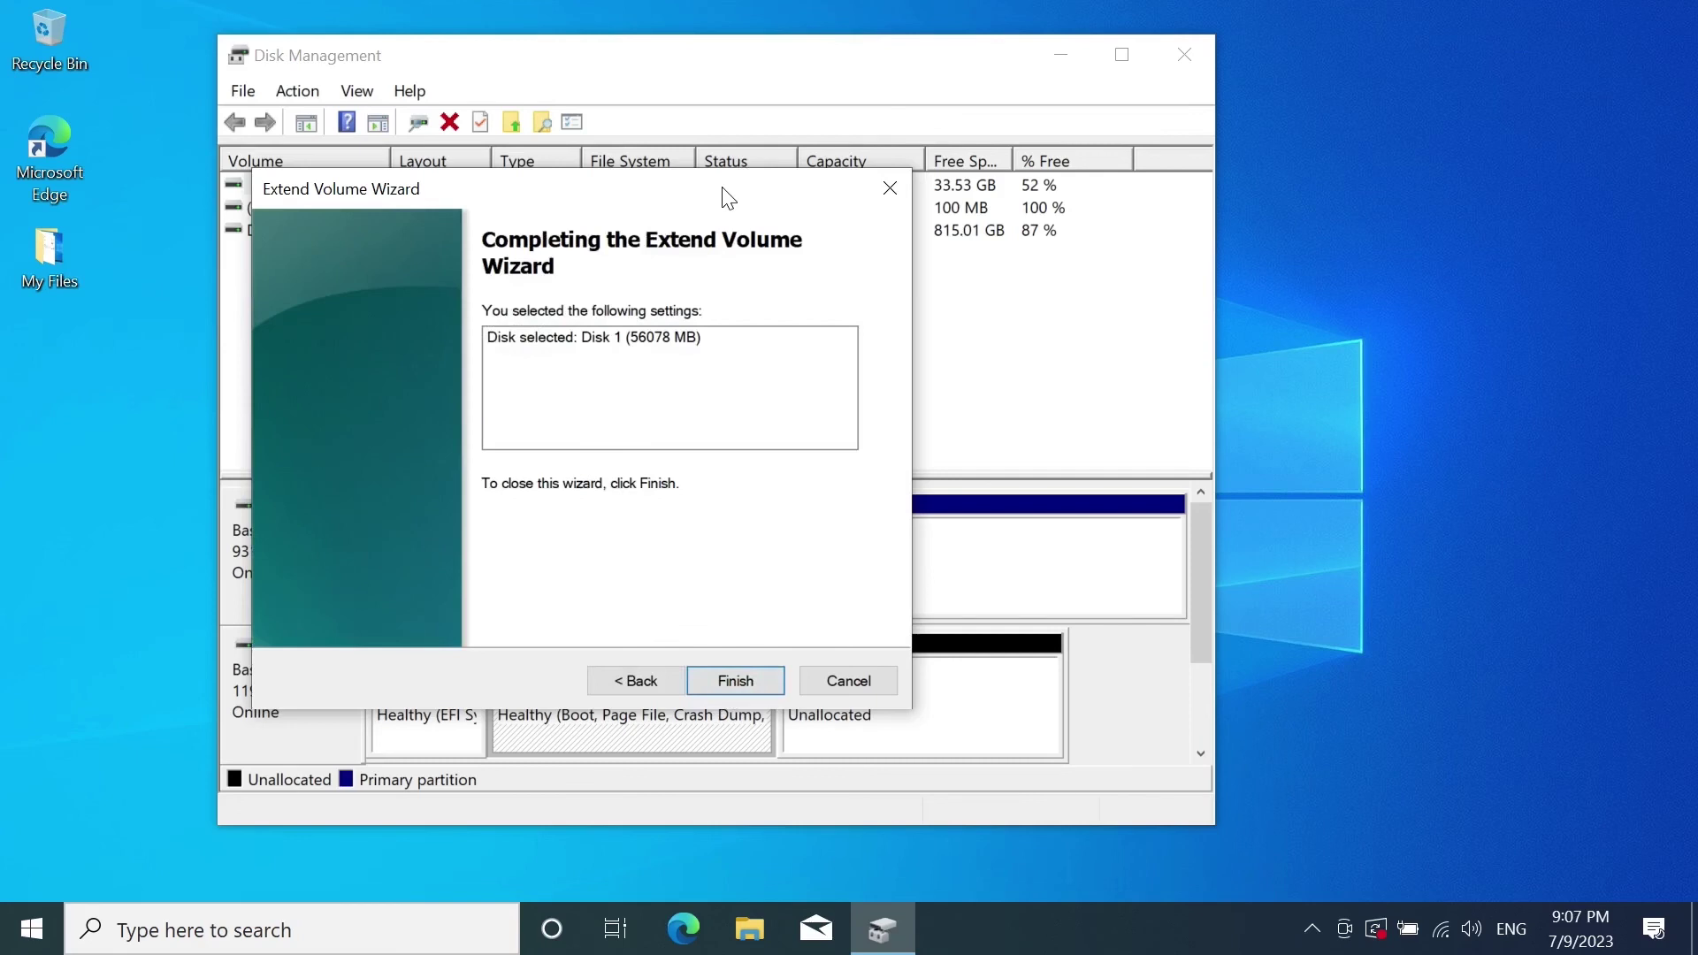
{"action": "left_click_drag", "start_coordinate": [727, 194], "coordinate": [1363, 112]}
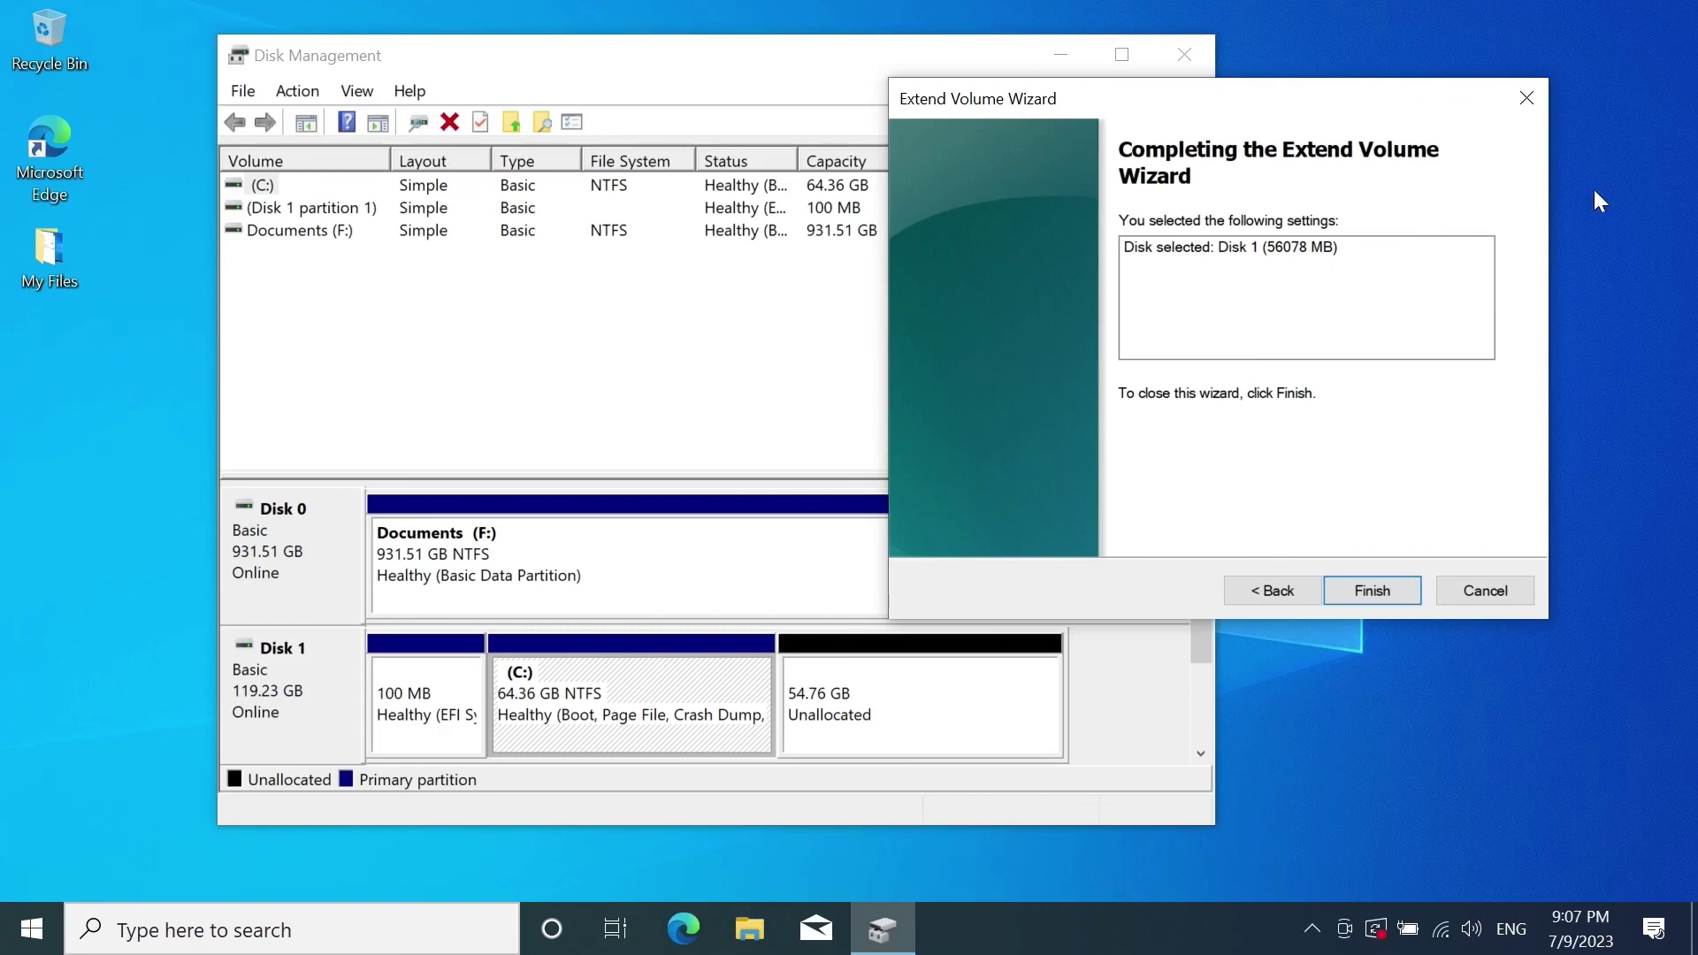
{"action": "left_click", "coordinate": [1527, 99]}
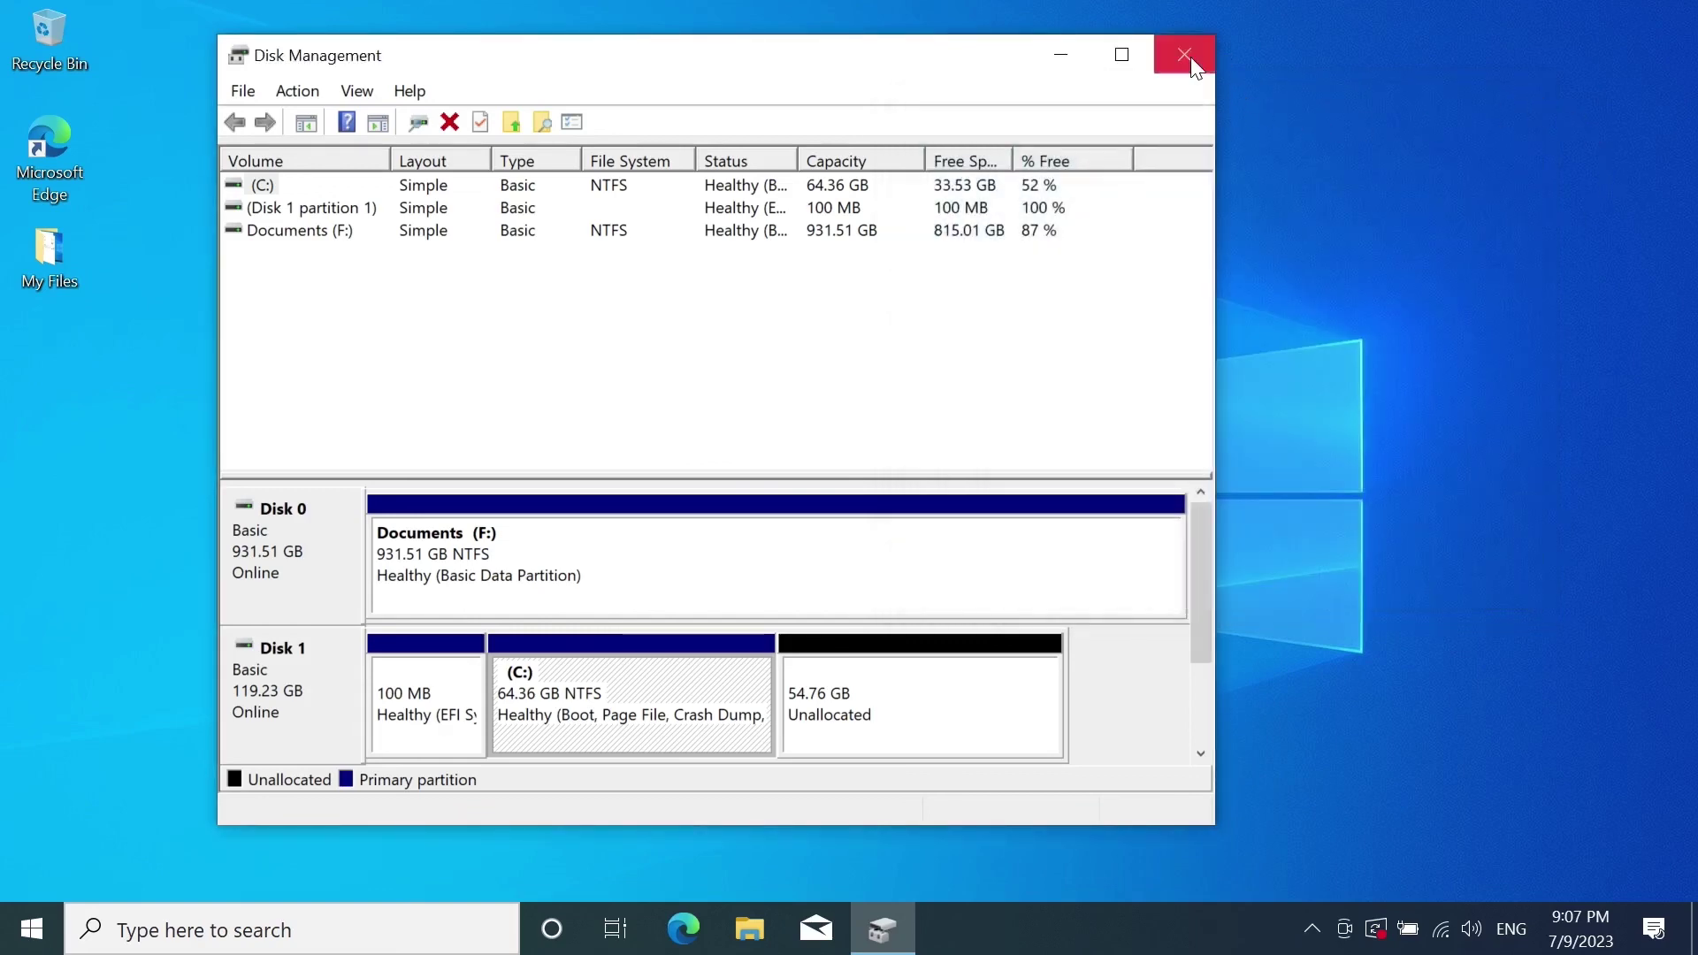
{"action": "left_click", "coordinate": [1187, 56]}
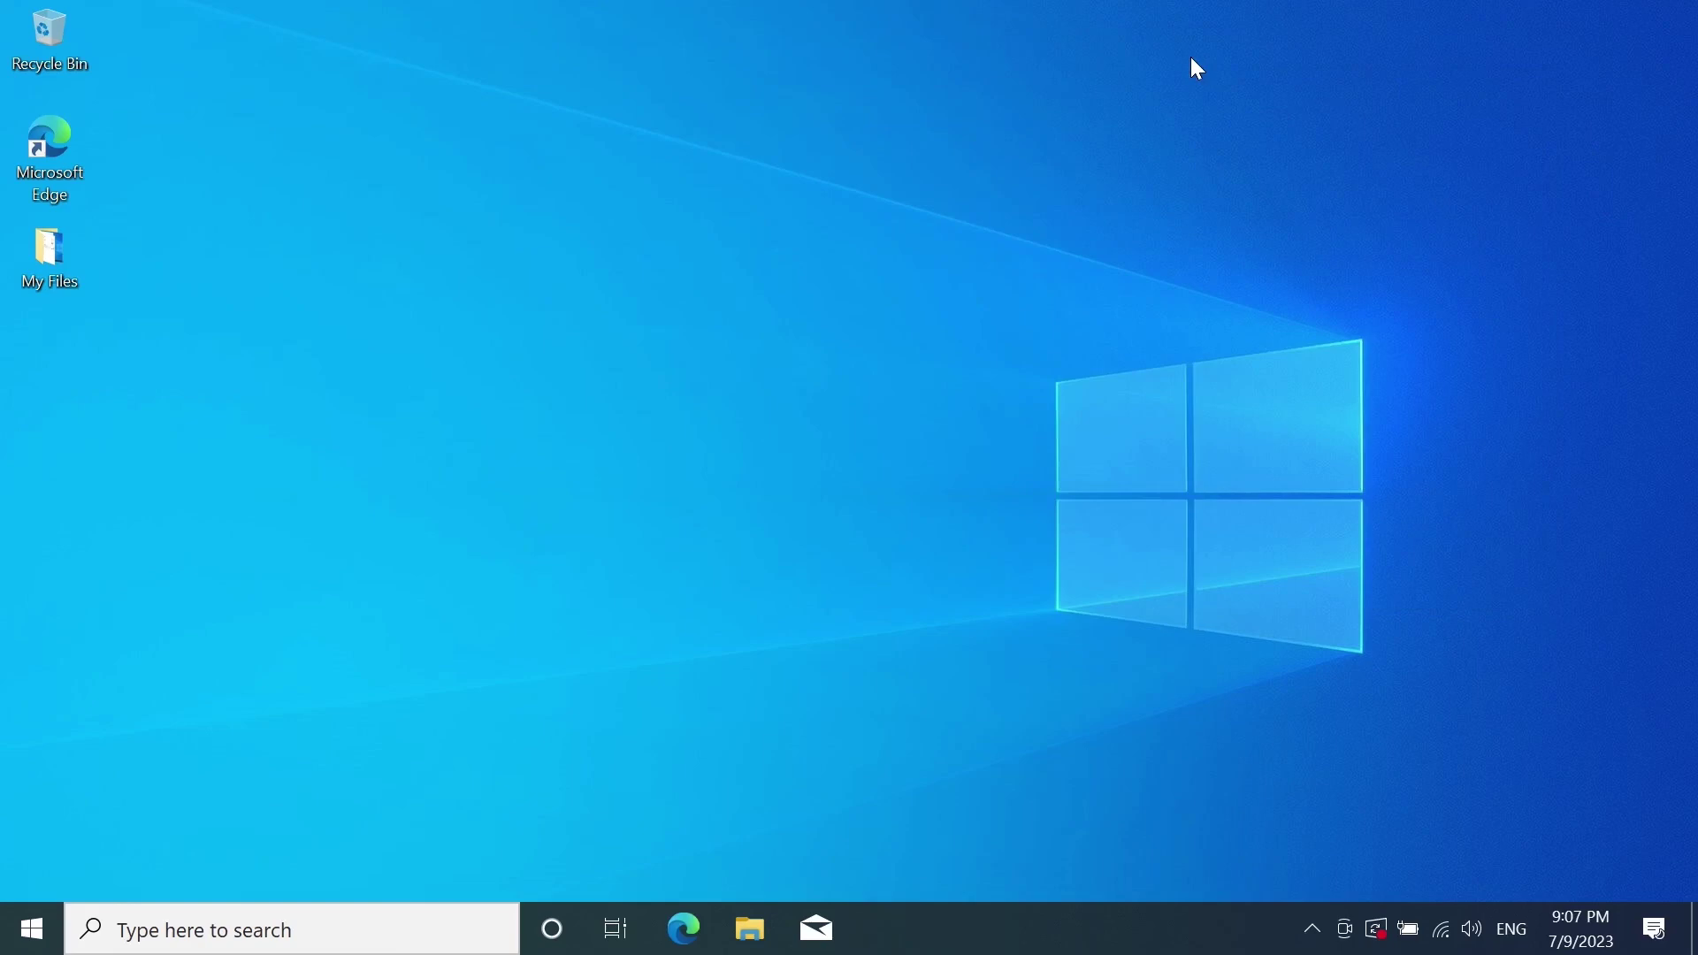